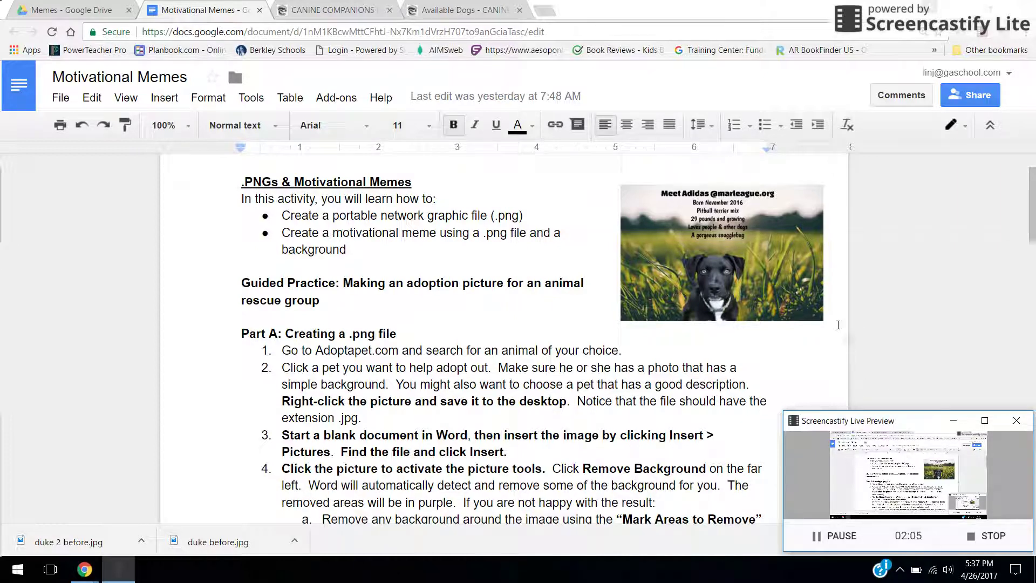
Read through the Motivational Memes assignment, covering Part A, Part B, the Independent Activity and the last step.
{"action": "scroll", "coordinate": [839, 322], "scroll_direction": "down", "scroll_amount": 2}
{"action": "scroll", "coordinate": [838, 323], "scroll_direction": "down", "scroll_amount": 10}
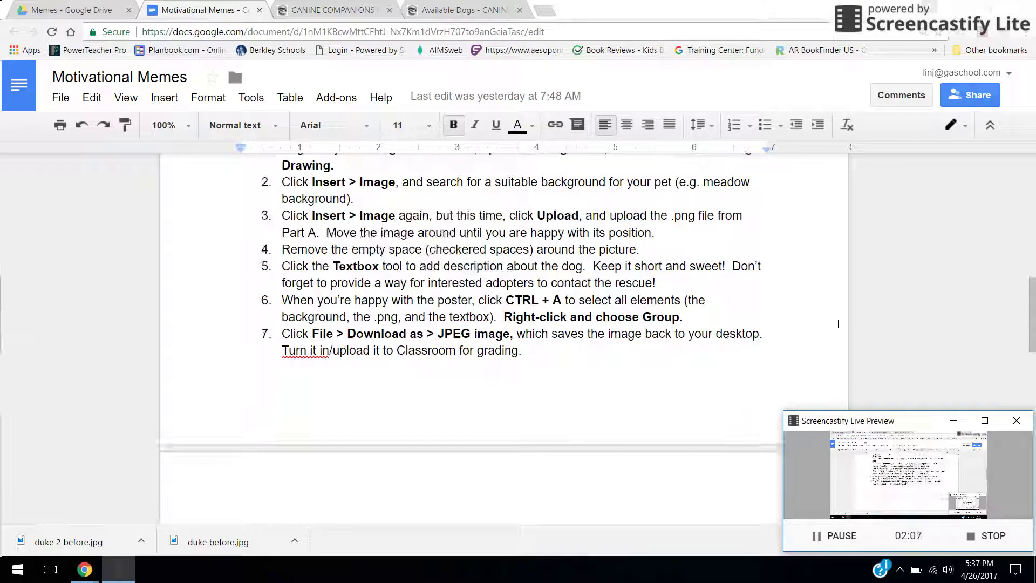
{"action": "scroll", "coordinate": [837, 324], "scroll_direction": "up", "scroll_amount": 5}
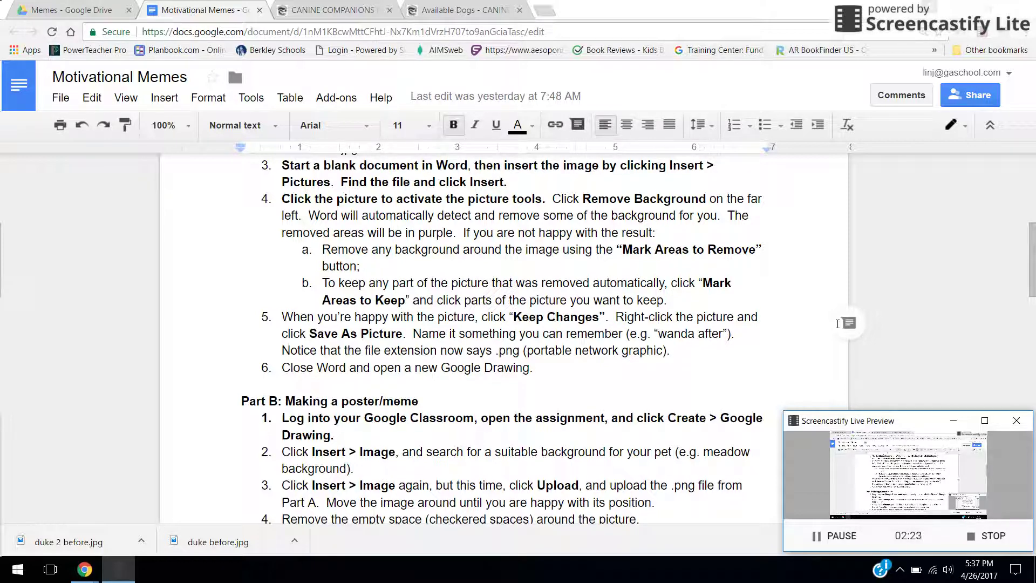
{"action": "scroll", "coordinate": [852, 332], "scroll_direction": "up", "scroll_amount": 5}
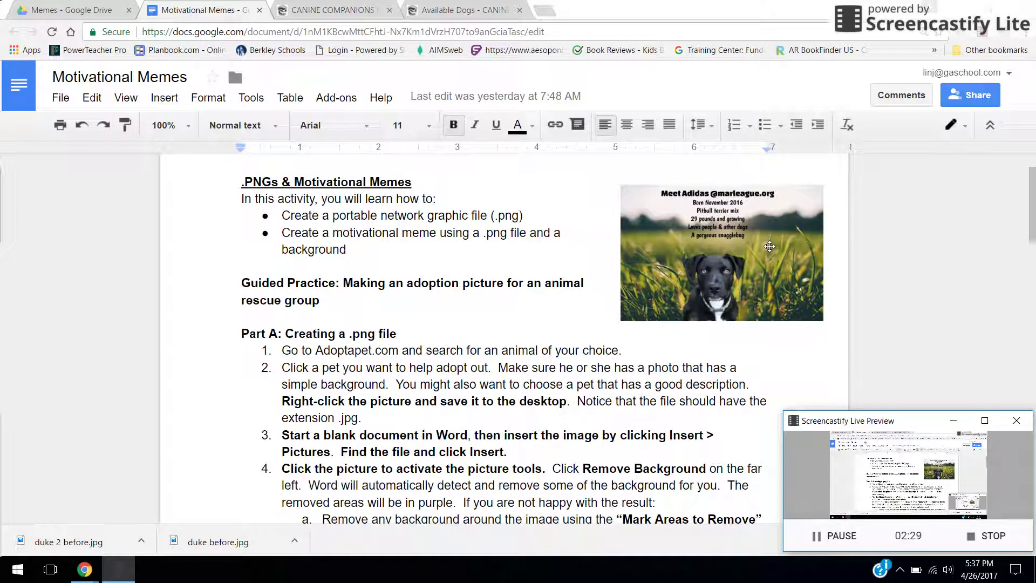
{"action": "scroll", "coordinate": [683, 298], "scroll_direction": "down", "scroll_amount": 13}
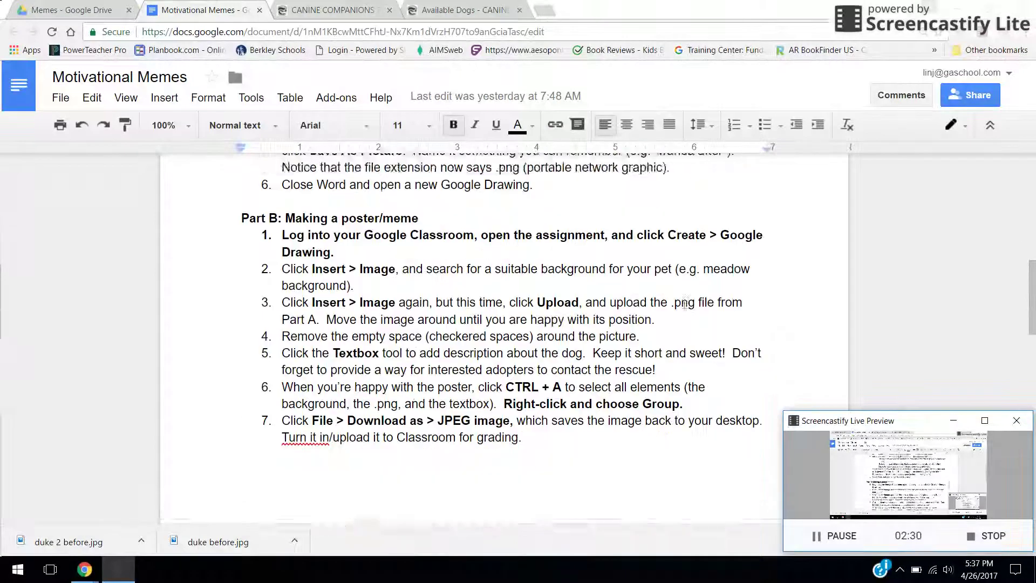
{"action": "scroll", "coordinate": [684, 304], "scroll_direction": "down", "scroll_amount": 4}
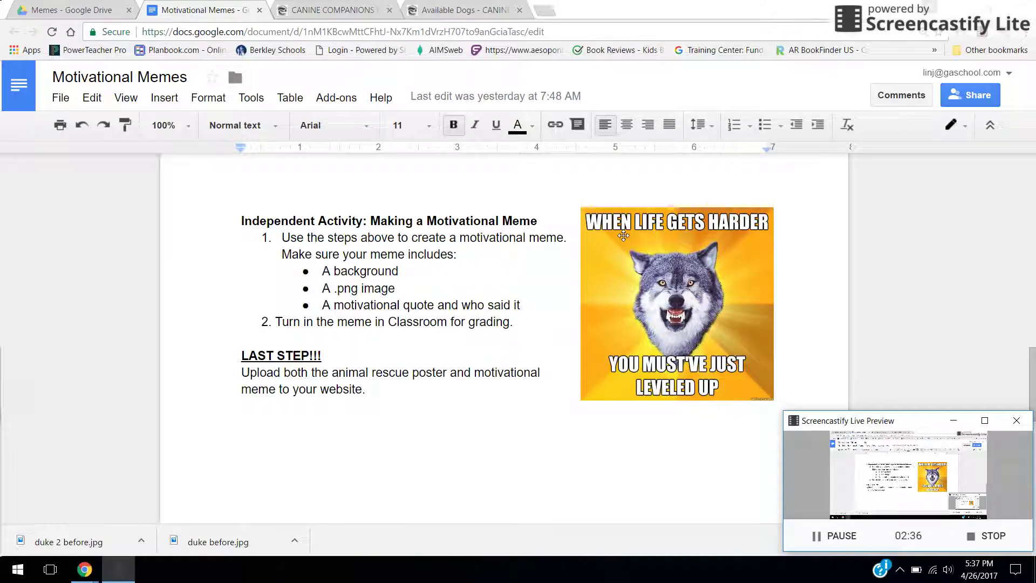
{"action": "scroll", "coordinate": [646, 302], "scroll_direction": "up", "scroll_amount": 2}
{"action": "scroll", "coordinate": [646, 302], "scroll_direction": "up", "scroll_amount": 15}
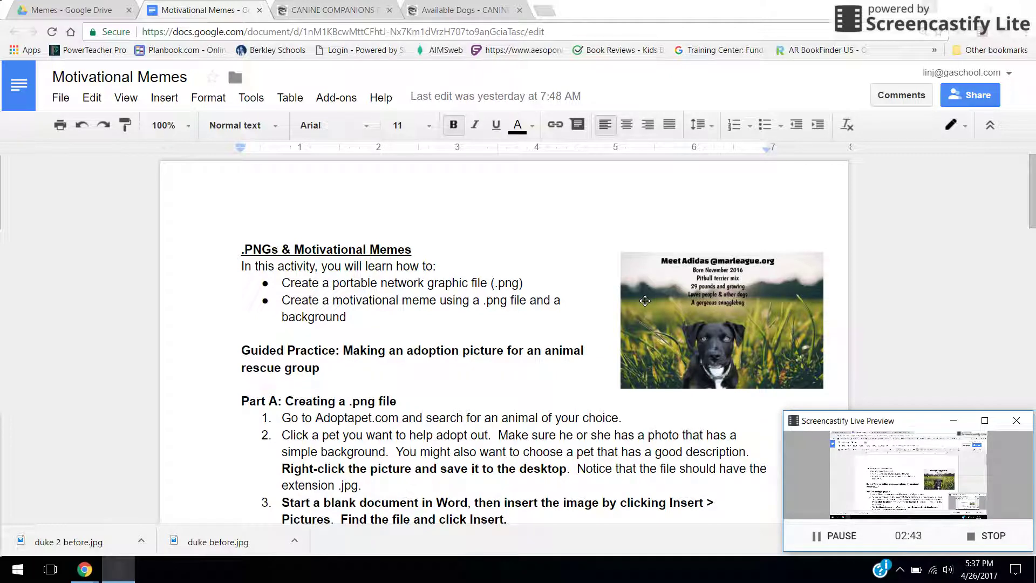
{"action": "scroll", "coordinate": [685, 287], "scroll_direction": "down", "scroll_amount": 10}
{"action": "scroll", "coordinate": [685, 287], "scroll_direction": "down", "scroll_amount": 5}
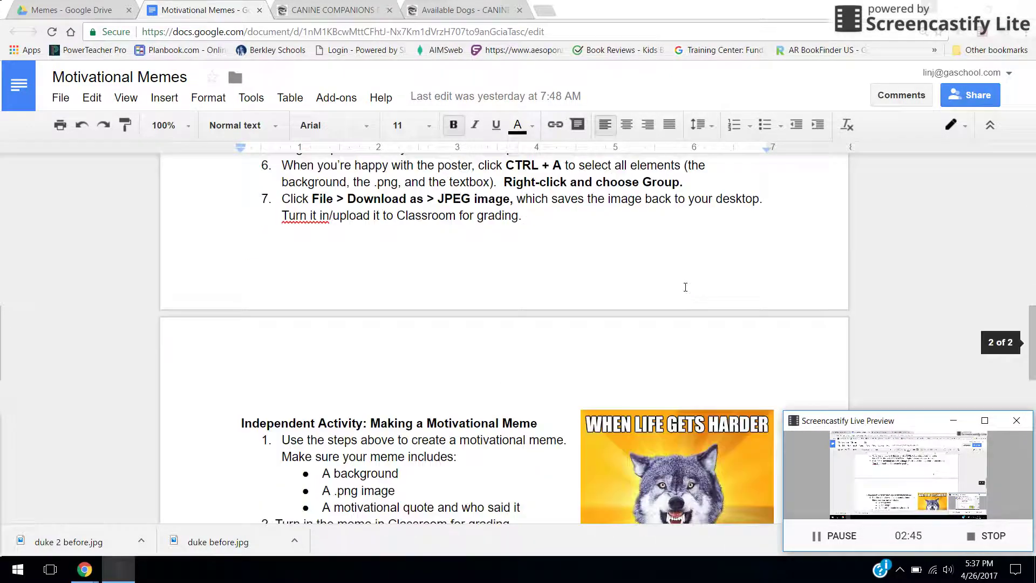
{"action": "scroll", "coordinate": [685, 286], "scroll_direction": "up", "scroll_amount": 15}
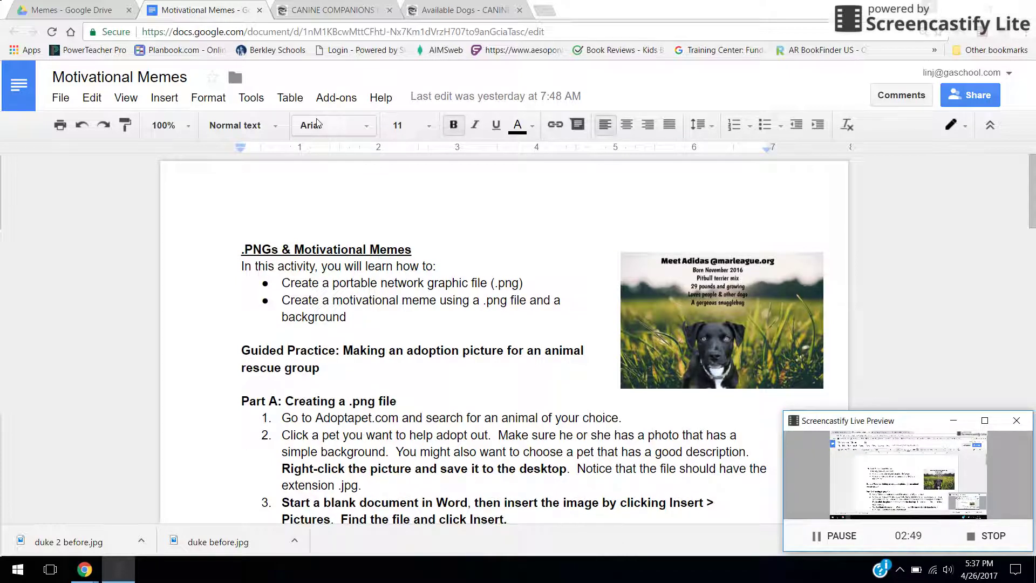
{"action": "left_click", "coordinate": [292, 12]}
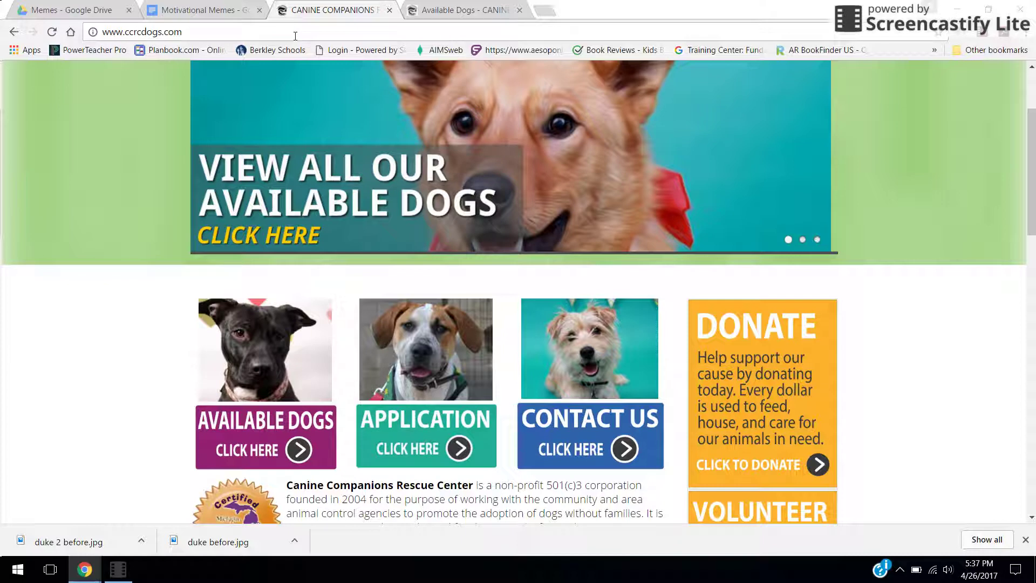
{"action": "left_click_drag", "start_coordinate": [184, 32], "coordinate": [61, 31]}
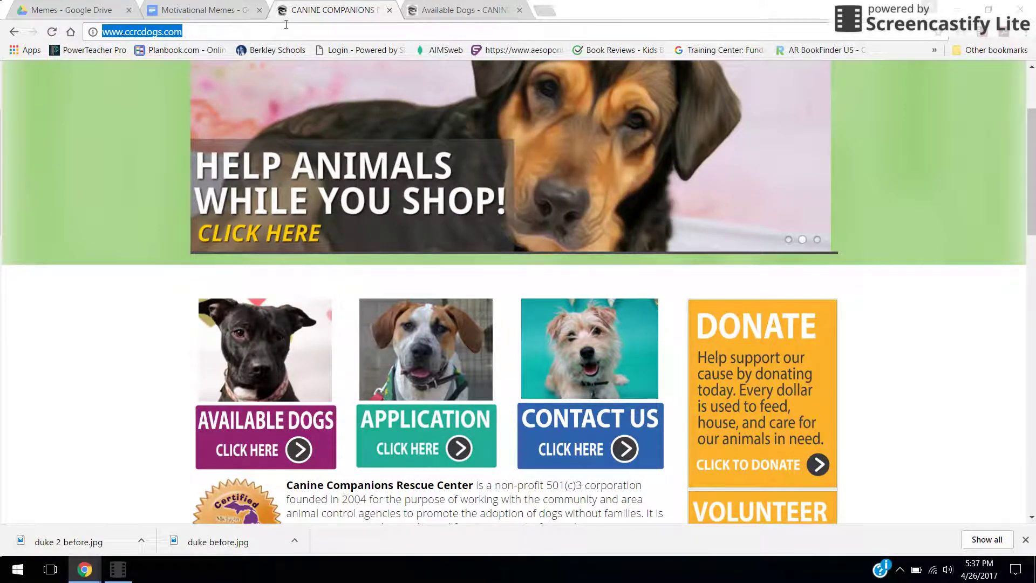
{"action": "left_click", "coordinate": [345, 30]}
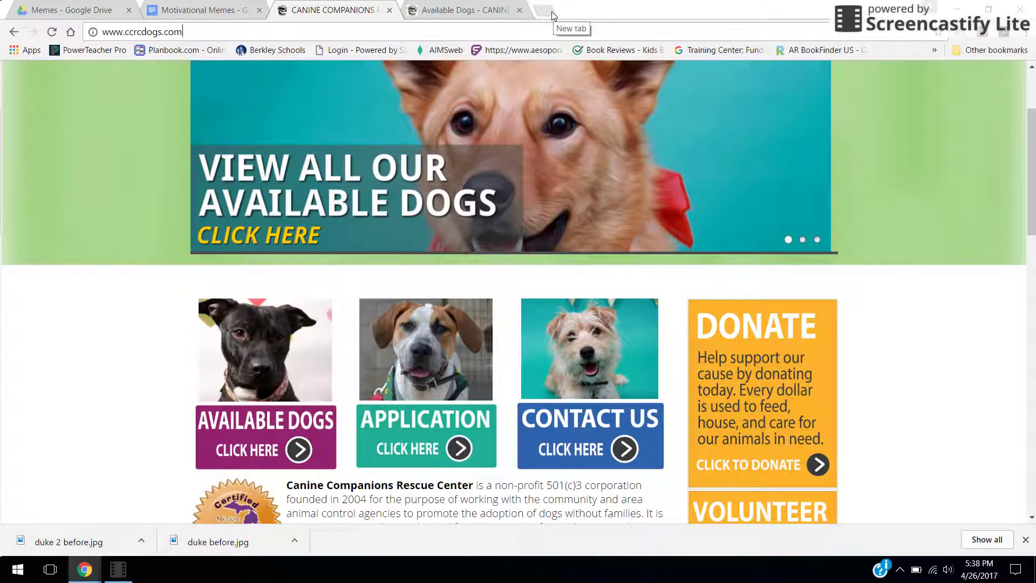
{"action": "left_click", "coordinate": [545, 11]}
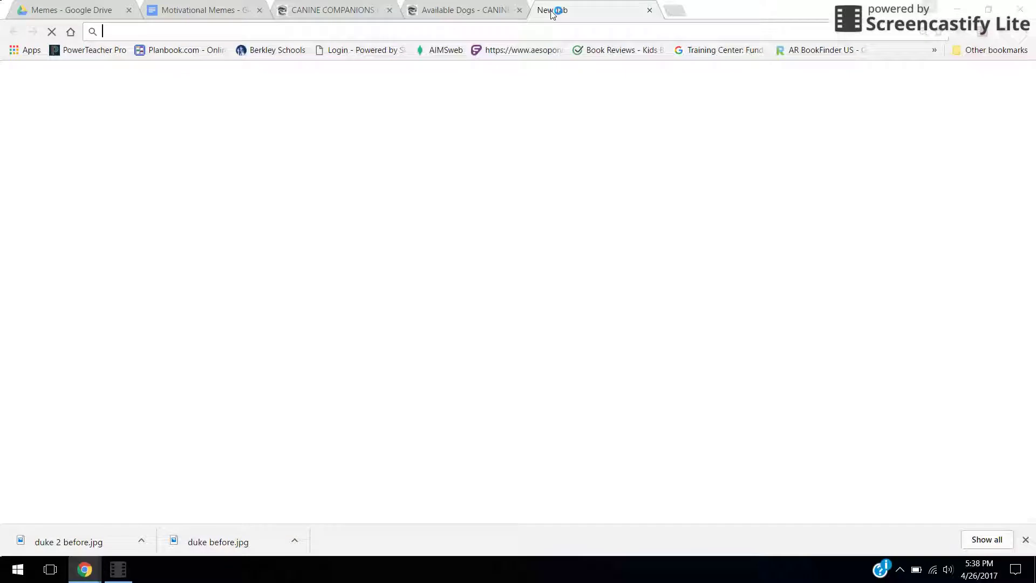
{"action": "type", "text": "adoptapet.com"}
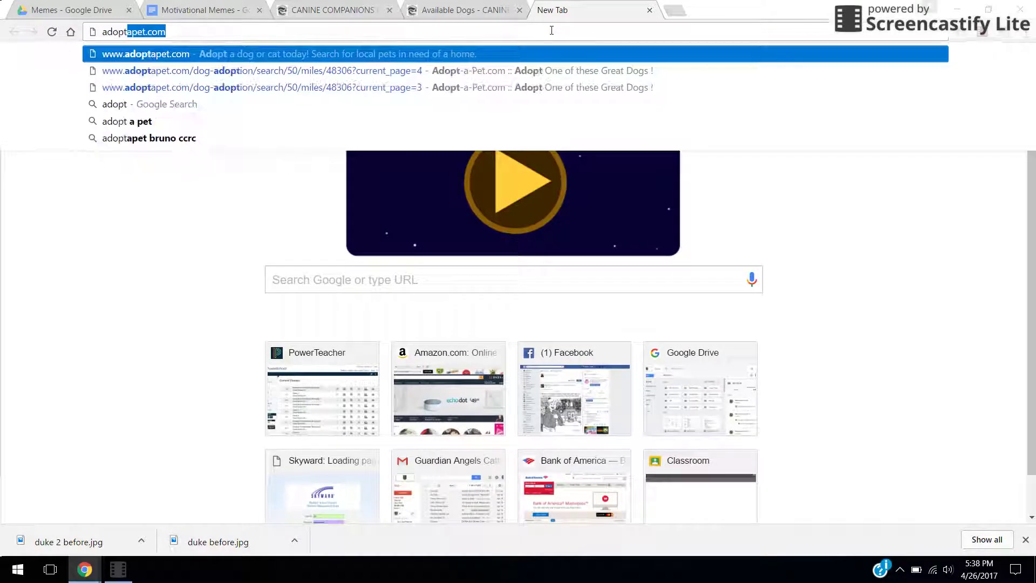
{"action": "key", "text": "Return"}
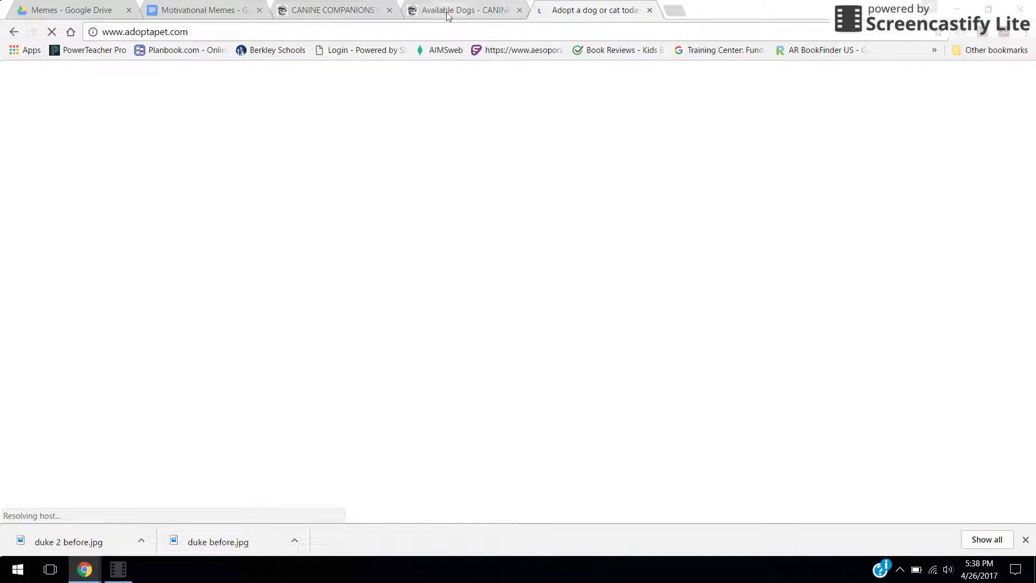
{"action": "left_click", "coordinate": [650, 11]}
{"action": "left_click", "coordinate": [333, 9]}
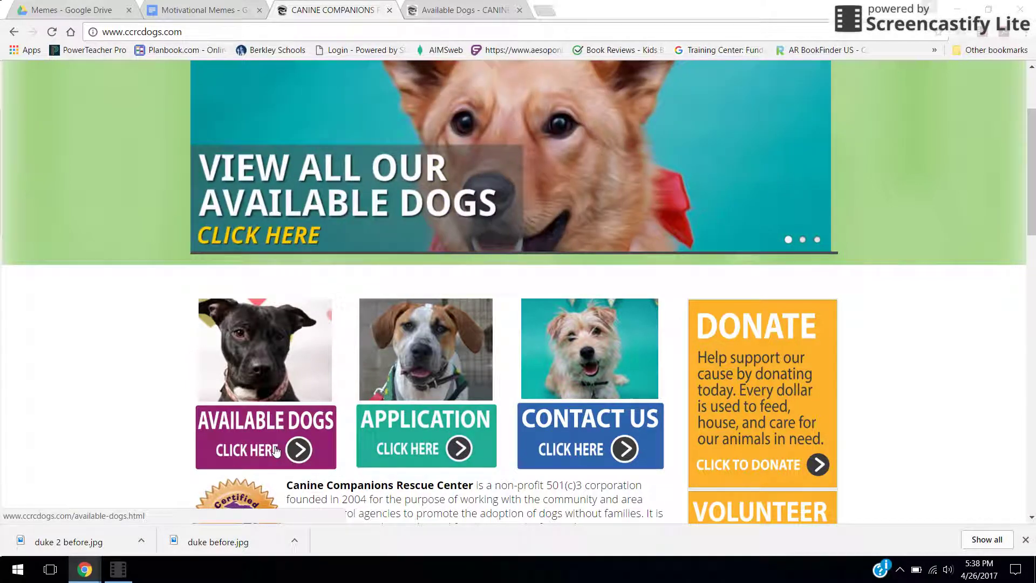
Look over the rescue center's available dogs and open page 2 of the list.
{"action": "left_click", "coordinate": [453, 7]}
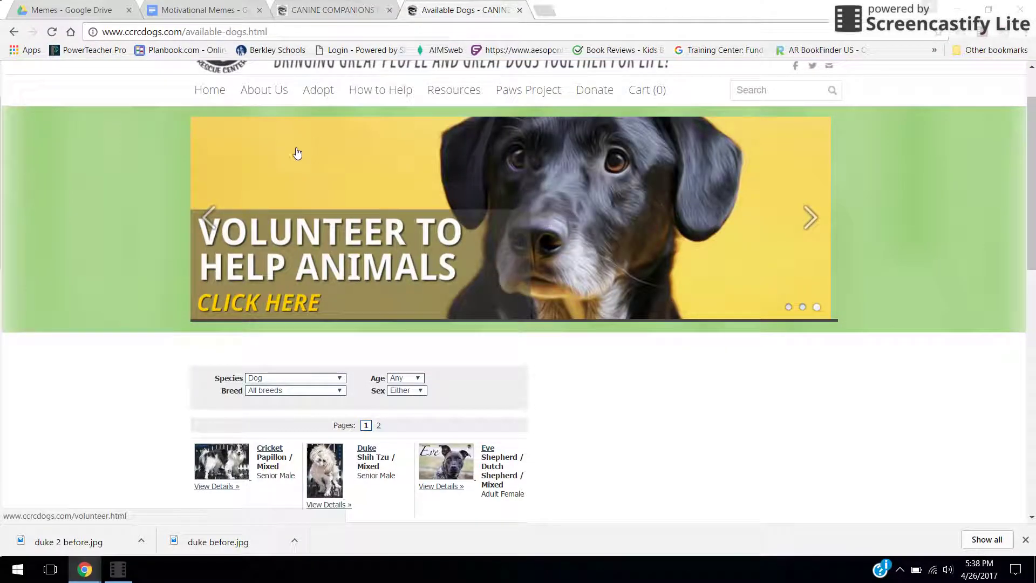
{"action": "scroll", "coordinate": [369, 211], "scroll_direction": "down", "scroll_amount": 6}
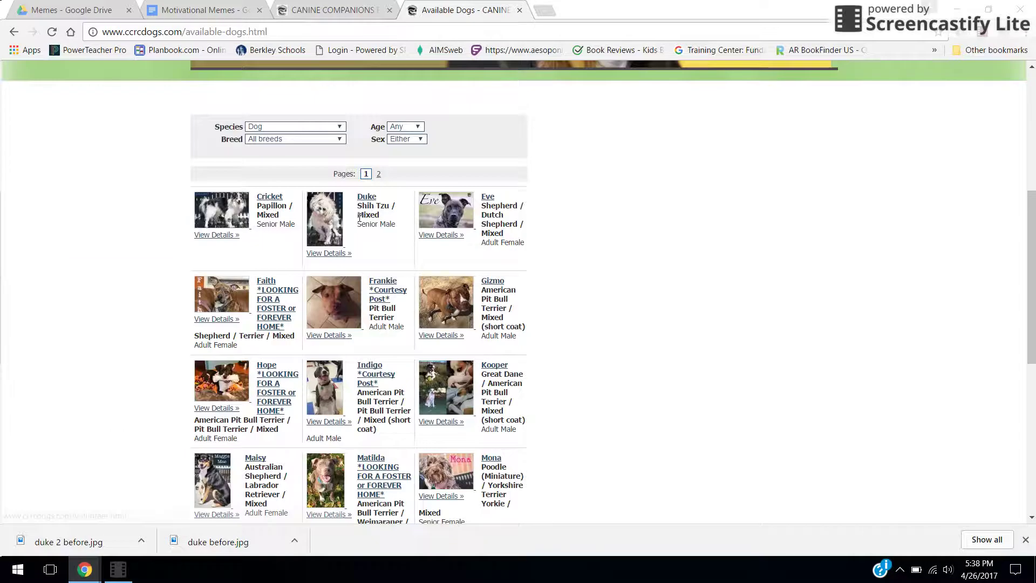
{"action": "scroll", "coordinate": [434, 160], "scroll_direction": "down", "scroll_amount": 3}
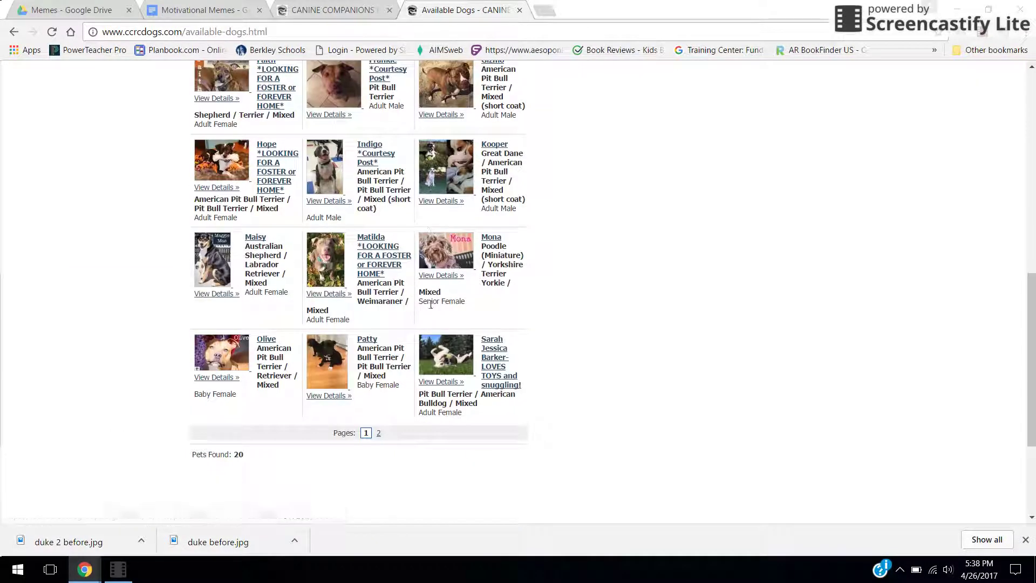
{"action": "left_click", "coordinate": [377, 436]}
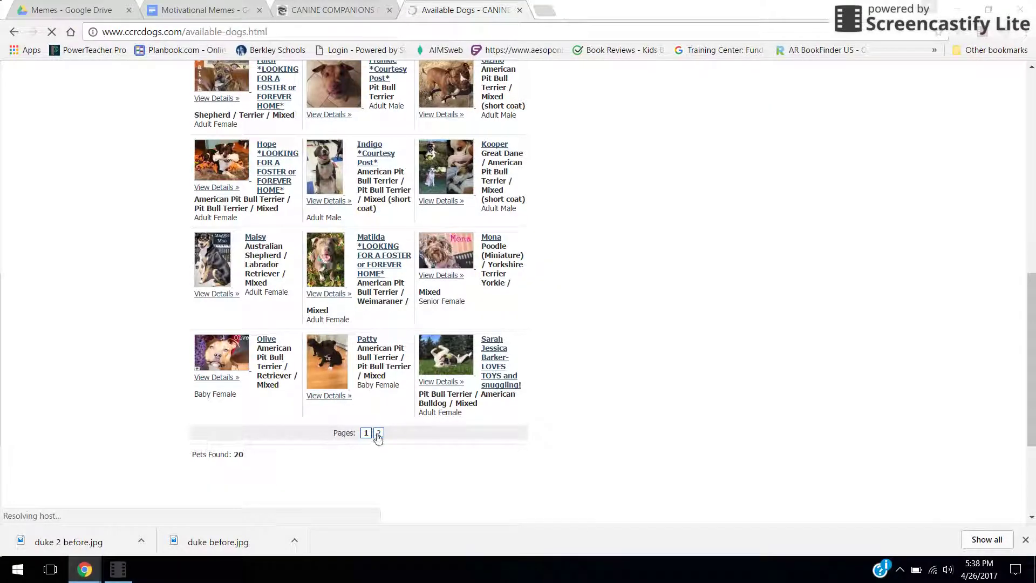
{"action": "scroll", "coordinate": [378, 436], "scroll_direction": "up", "scroll_amount": 4}
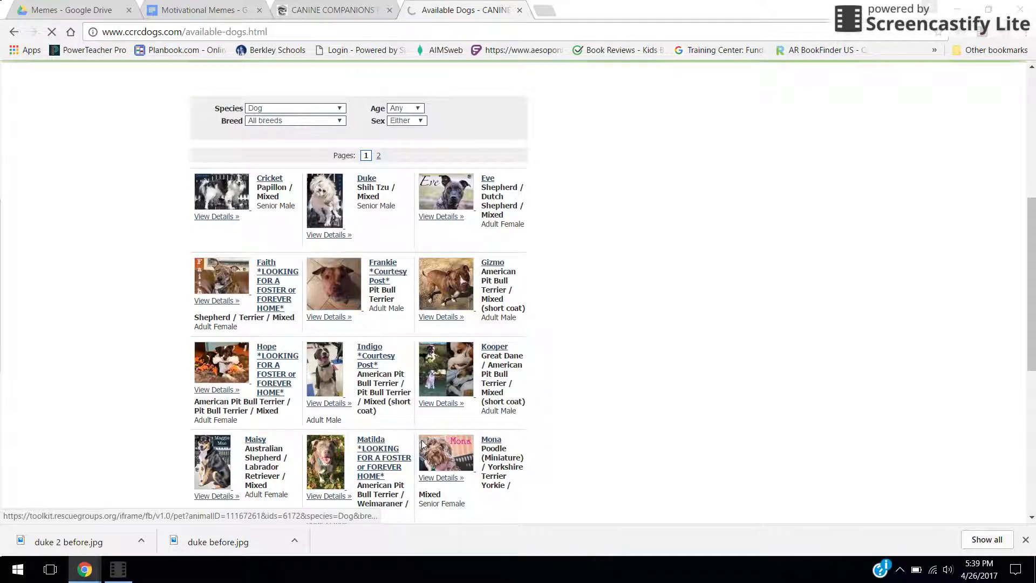
{"action": "left_click", "coordinate": [119, 568]}
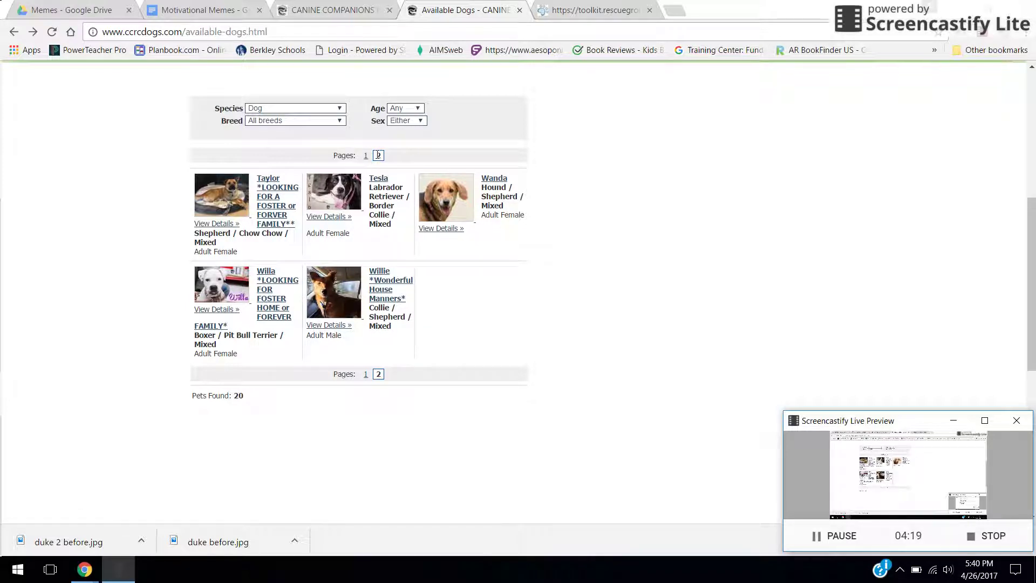
Open Wanda's details from the available dogs and close the extra toolkit.rescuegroups page.
{"action": "scroll", "coordinate": [379, 155], "scroll_direction": "up", "scroll_amount": 5}
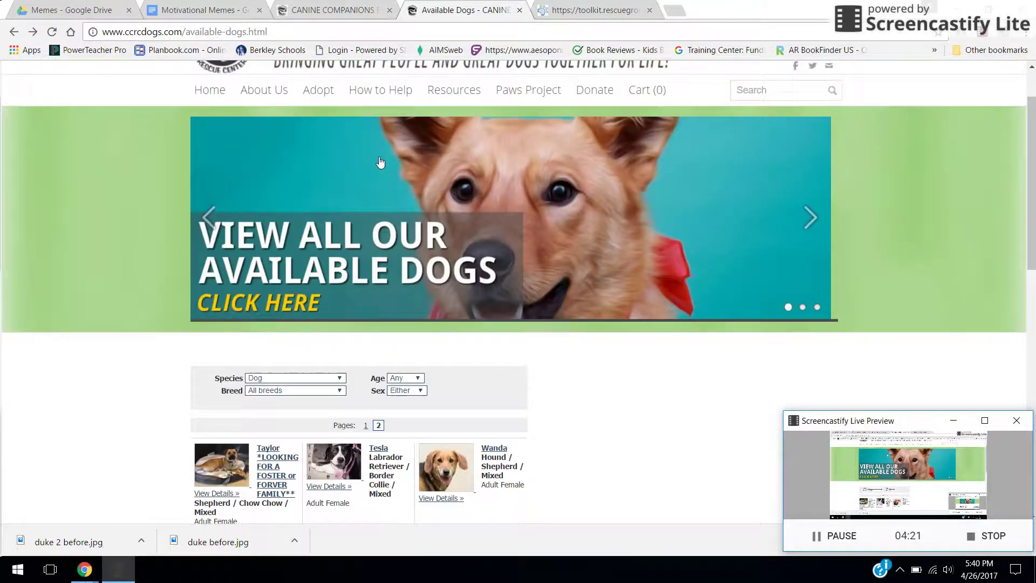
{"action": "scroll", "coordinate": [381, 164], "scroll_direction": "down", "scroll_amount": 4}
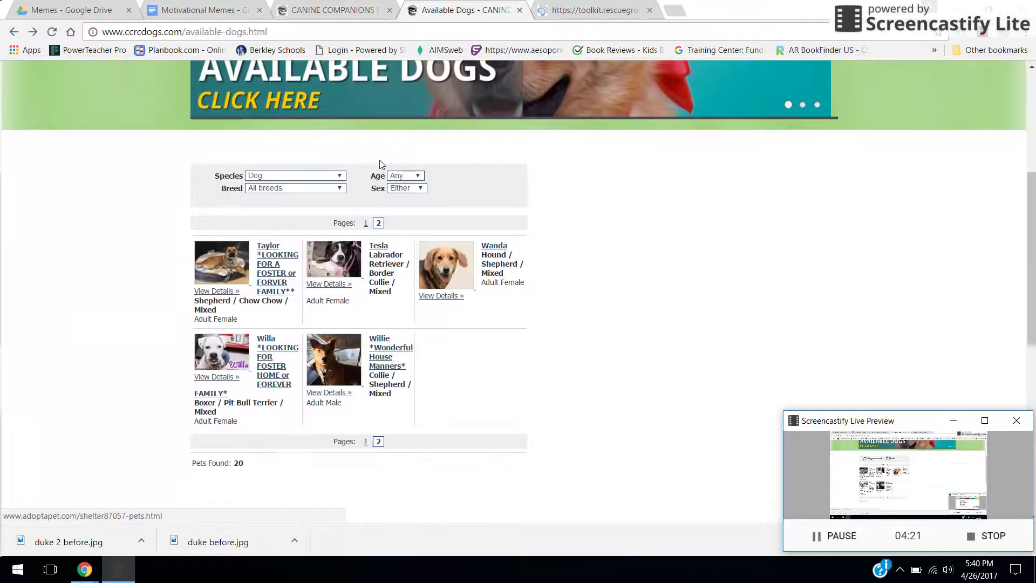
{"action": "left_click", "coordinate": [458, 280]}
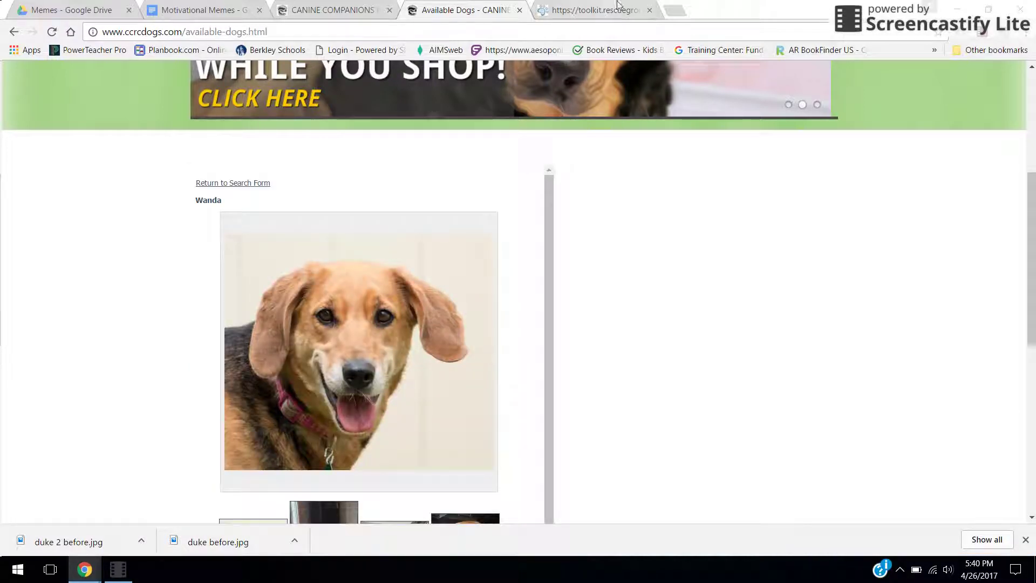
{"action": "left_click", "coordinate": [649, 10]}
{"action": "scroll", "coordinate": [485, 222], "scroll_direction": "down", "scroll_amount": 3}
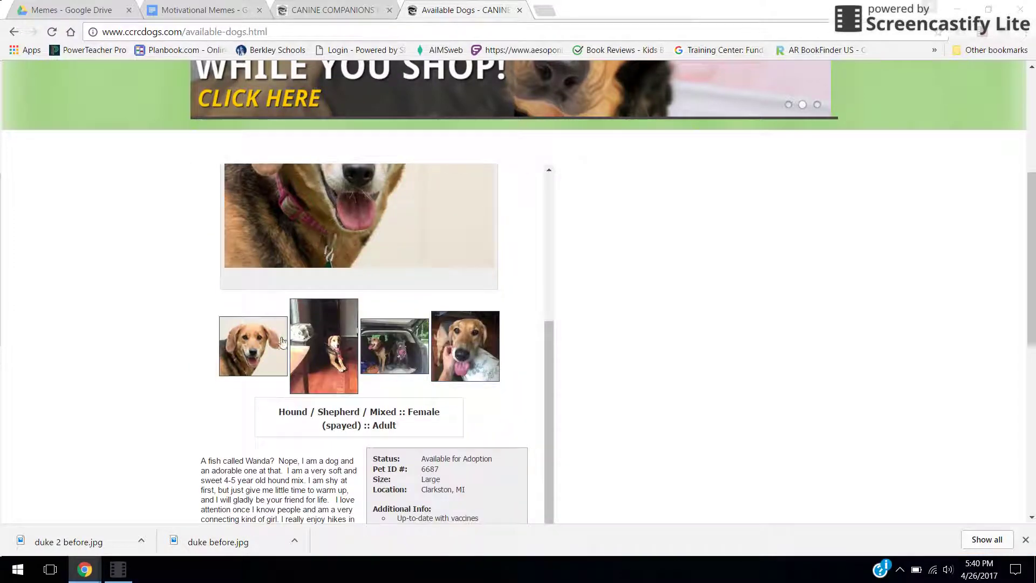
{"action": "scroll", "coordinate": [423, 364], "scroll_direction": "up", "scroll_amount": 2}
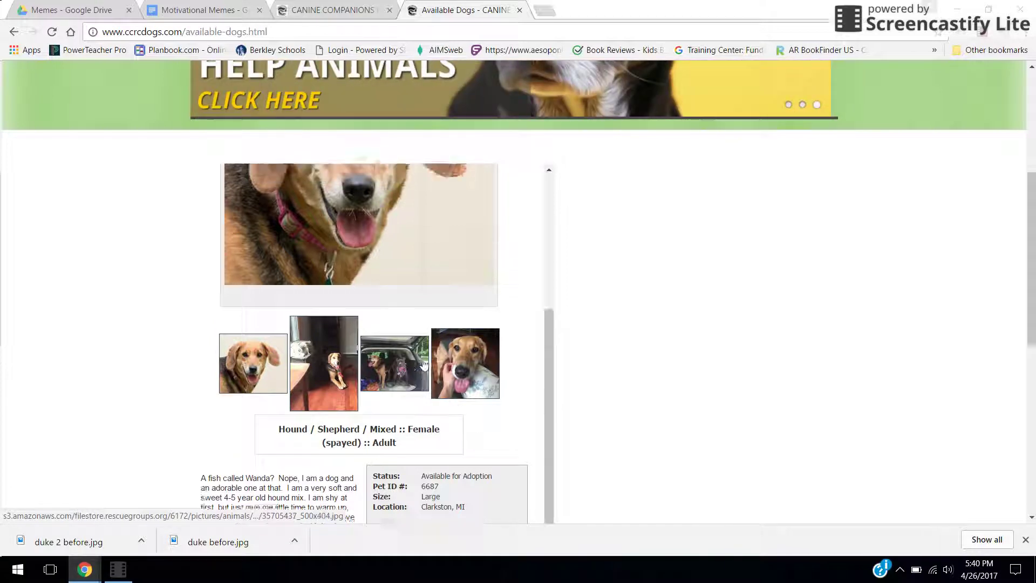
{"action": "scroll", "coordinate": [378, 362], "scroll_direction": "down", "scroll_amount": 2}
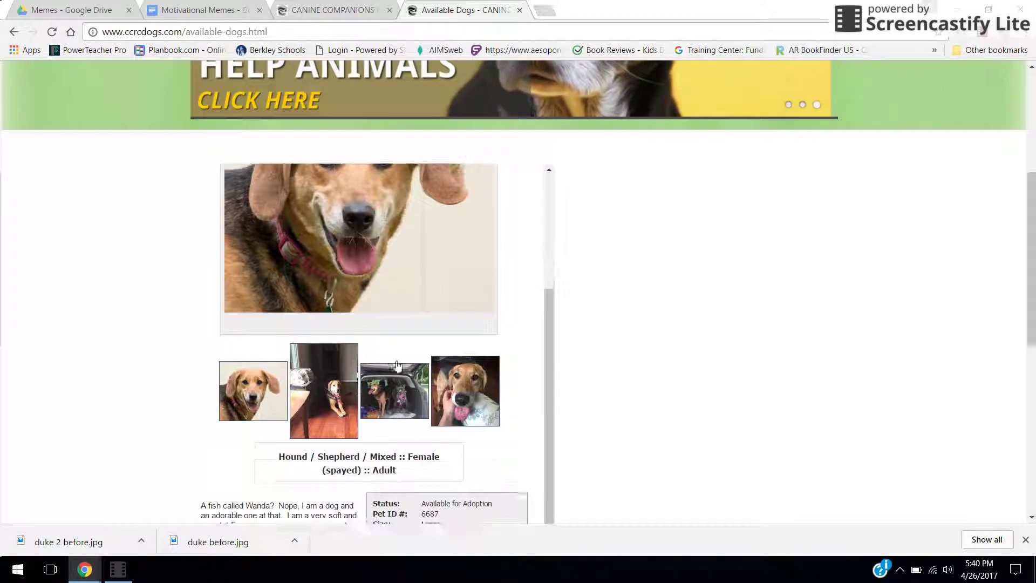
{"action": "left_click", "coordinate": [331, 367]}
{"action": "scroll", "coordinate": [331, 367], "scroll_direction": "up", "scroll_amount": 2}
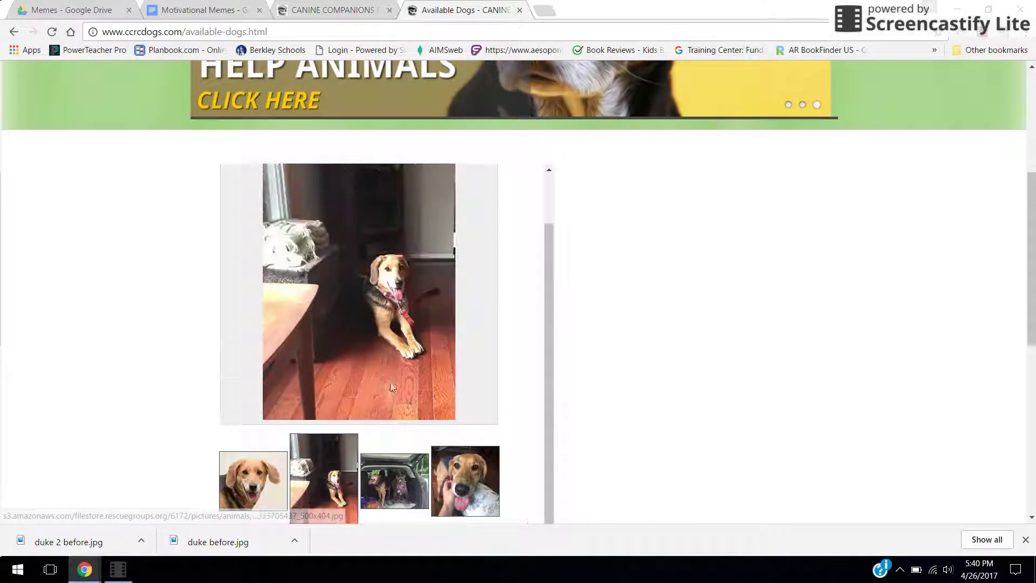
{"action": "left_click", "coordinate": [409, 471]}
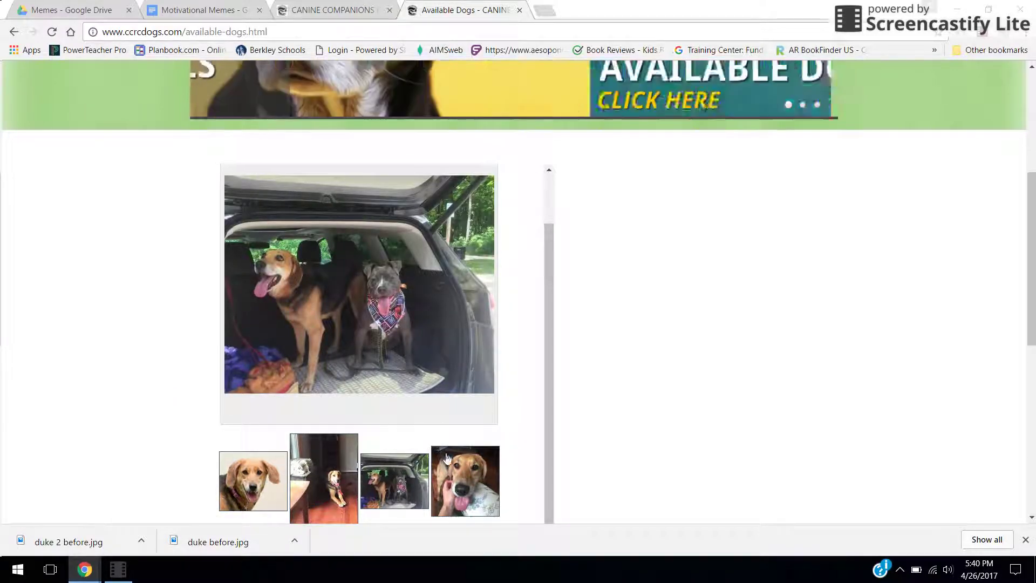
{"action": "left_click", "coordinate": [470, 496]}
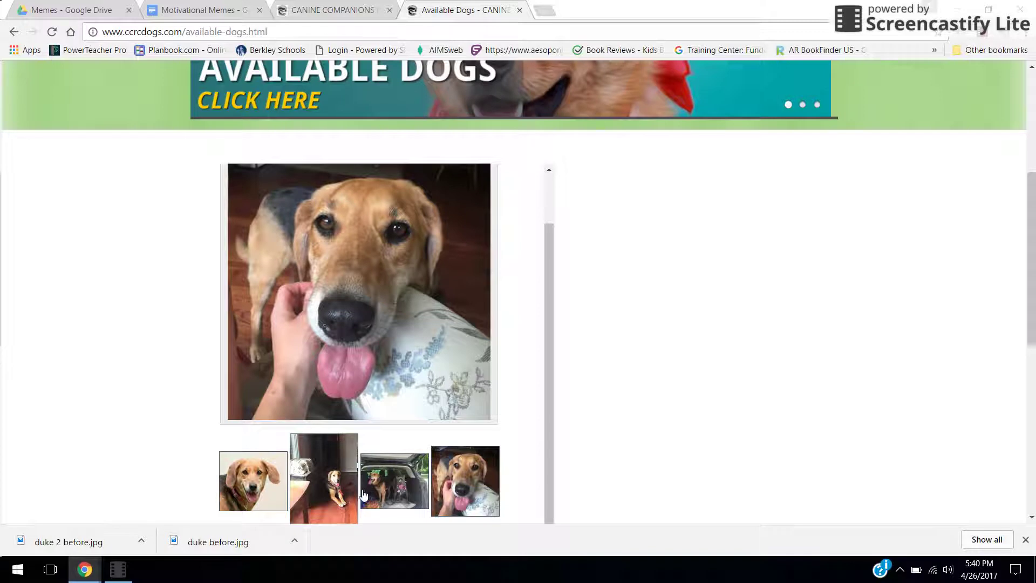
{"action": "left_click", "coordinate": [321, 488]}
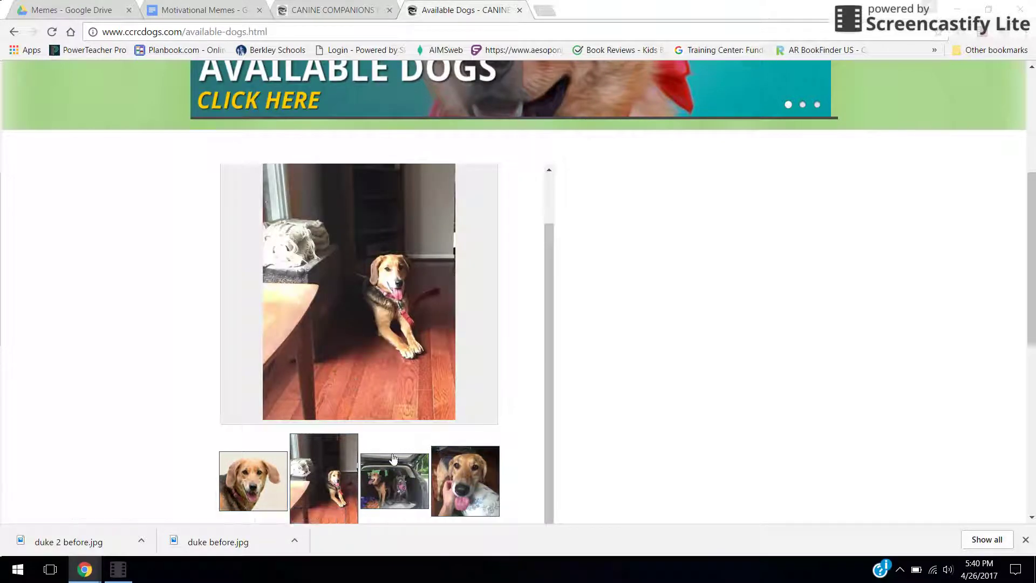
{"action": "scroll", "coordinate": [393, 460], "scroll_direction": "down", "scroll_amount": 2}
{"action": "left_click", "coordinate": [400, 357]}
{"action": "scroll", "coordinate": [397, 363], "scroll_direction": "up", "scroll_amount": 2}
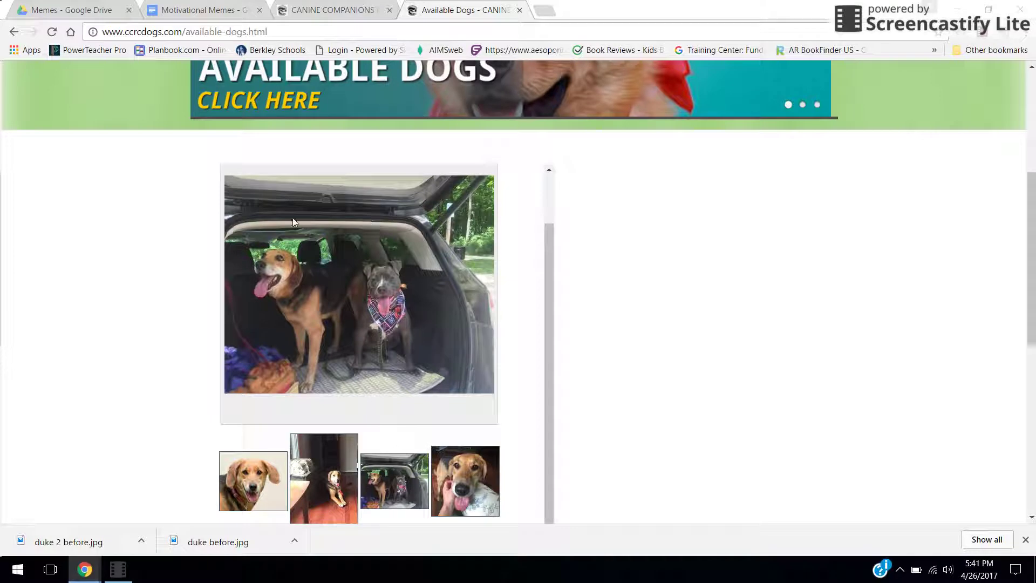
Enlarge Wanda's first profile photo, the head shot with the plain background, and start saving the image.
{"action": "left_click", "coordinate": [273, 475]}
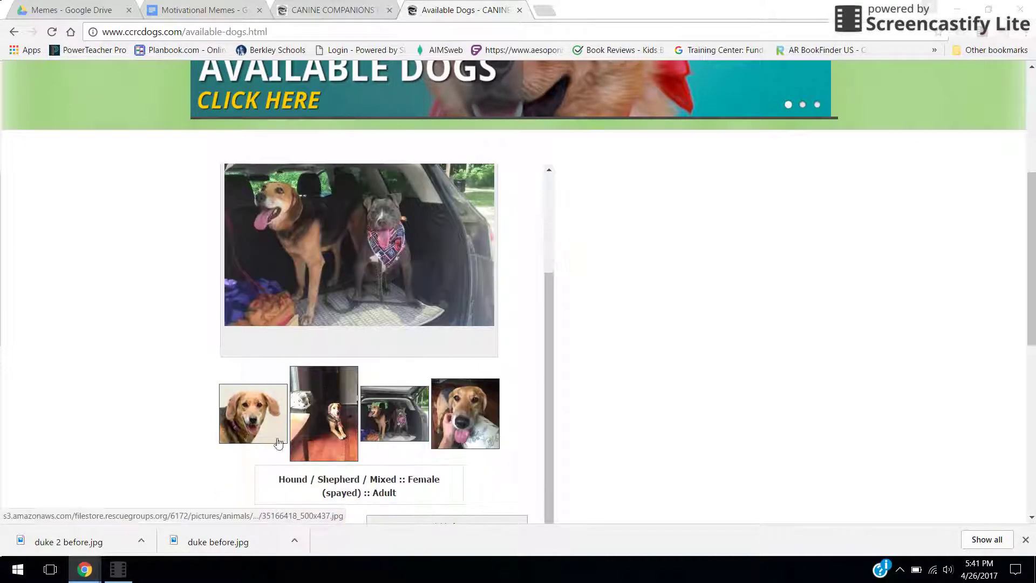
{"action": "scroll", "coordinate": [374, 346], "scroll_direction": "up", "scroll_amount": 3}
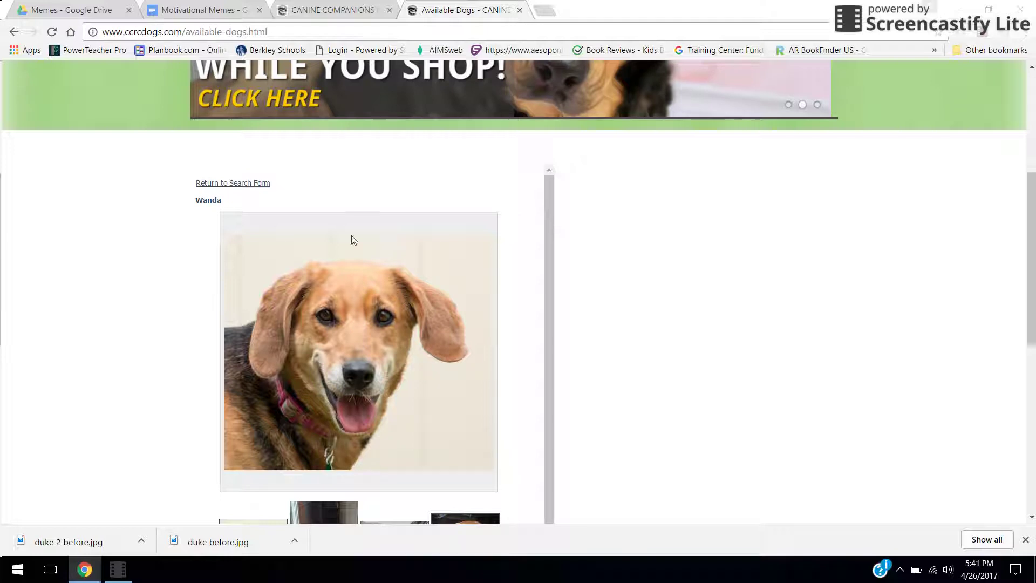
{"action": "right_click", "coordinate": [394, 307]}
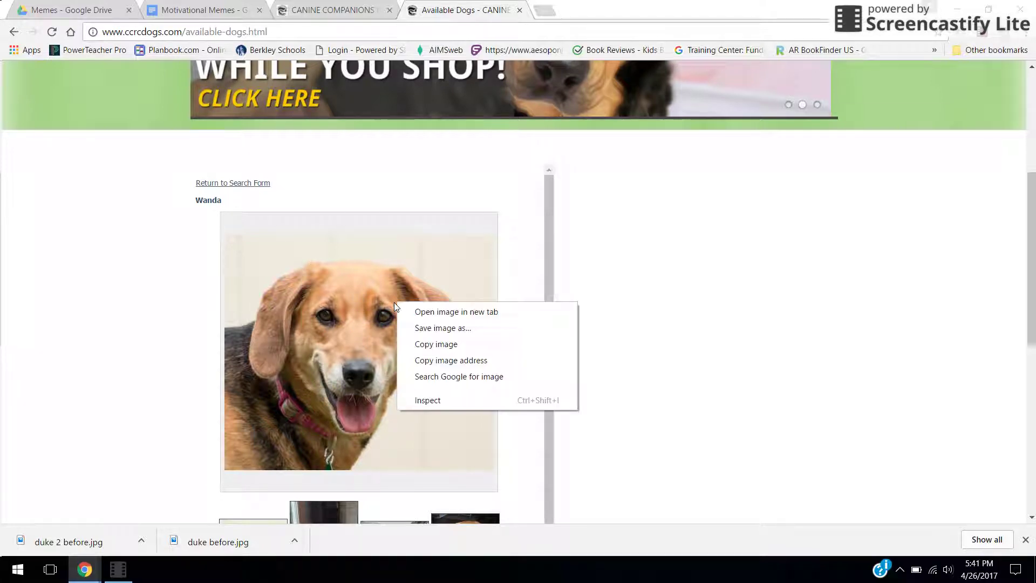
{"action": "left_click", "coordinate": [443, 330]}
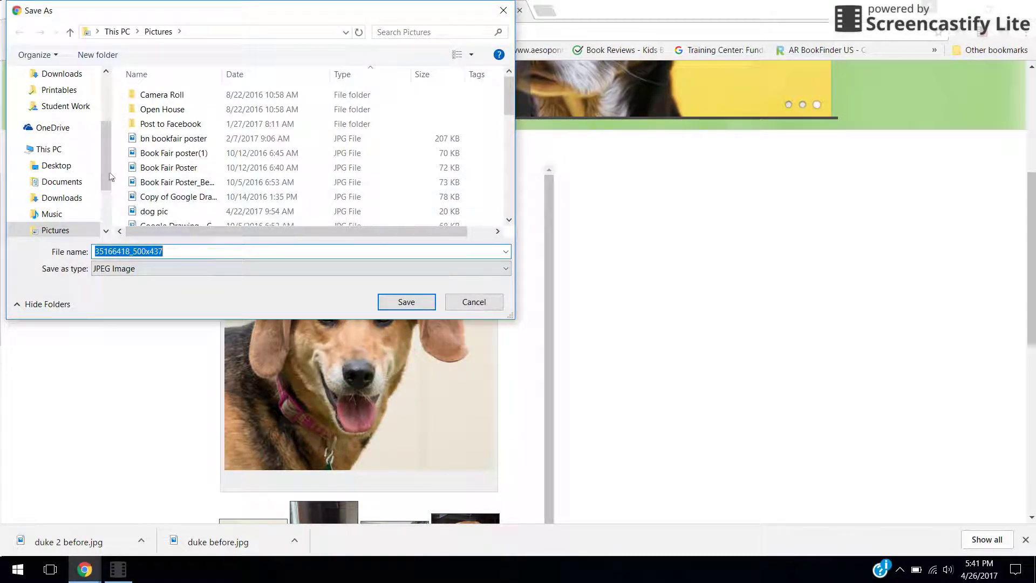
Save the photo in the Pictures folder as wanda before.jpg, replacing the existing file.
{"action": "scroll", "coordinate": [71, 129], "scroll_direction": "up", "scroll_amount": 2}
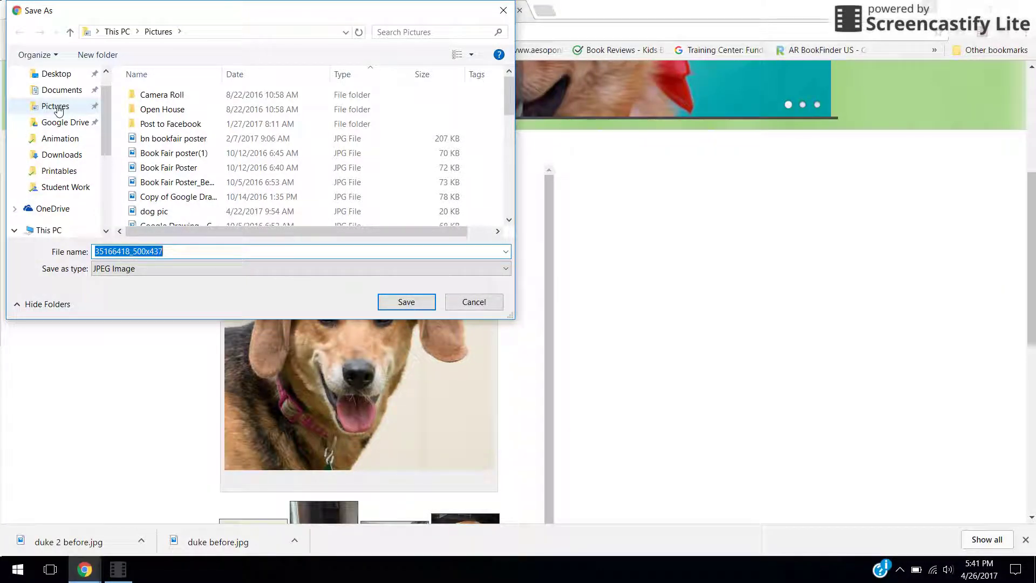
{"action": "left_click", "coordinate": [56, 106]}
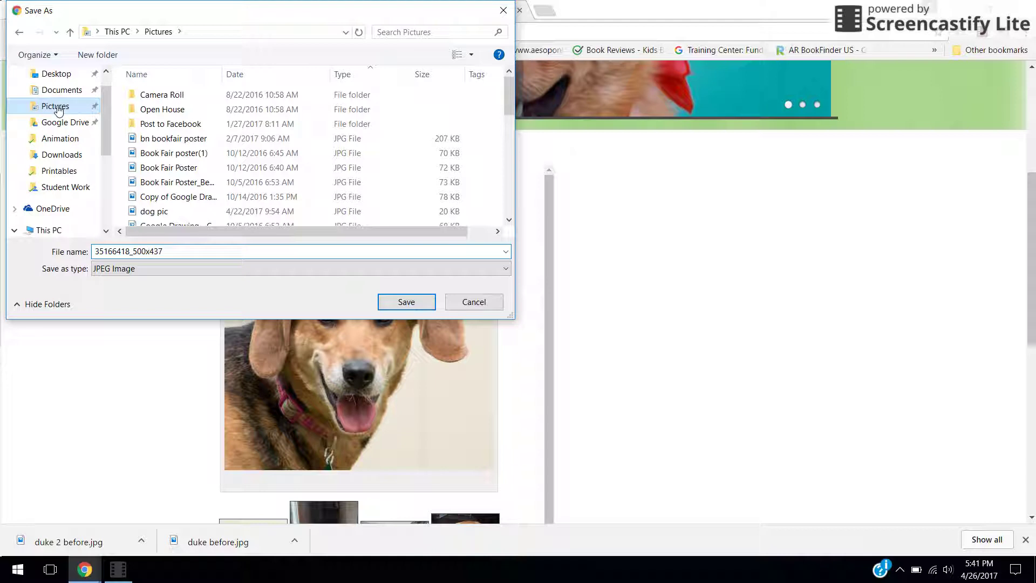
{"action": "double_click", "coordinate": [171, 252]}
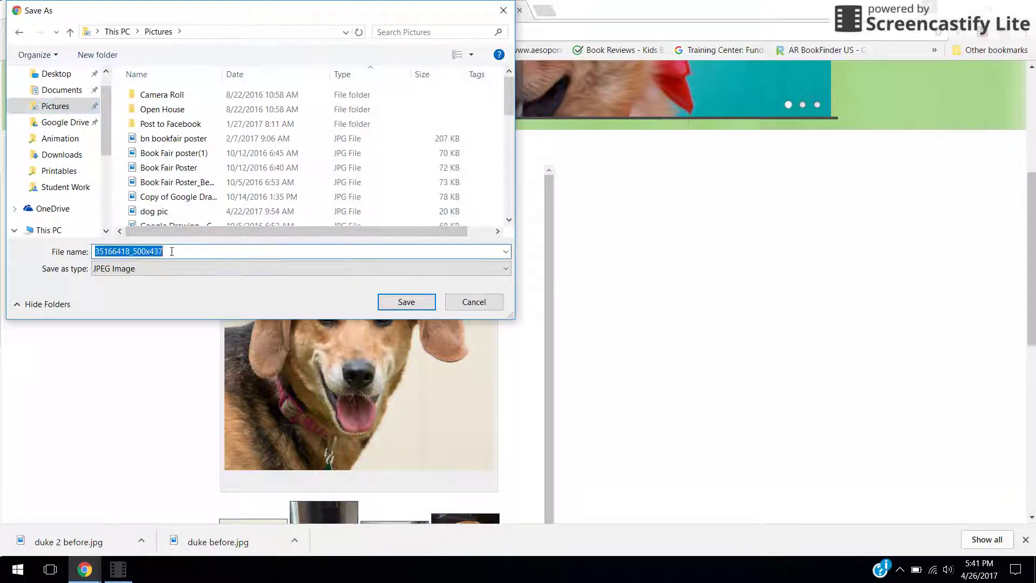
{"action": "type", "text": "wanda b"}
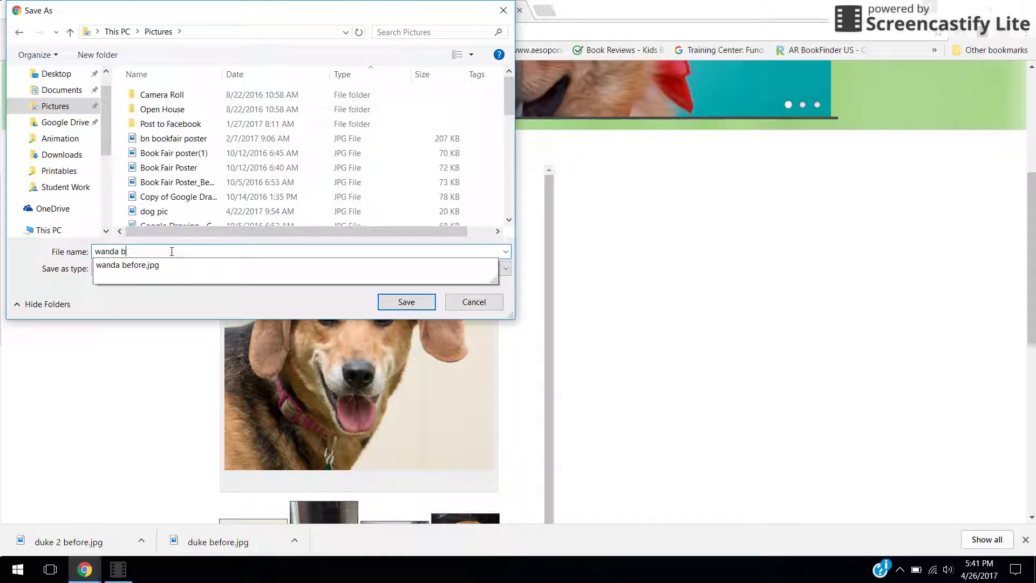
{"action": "type", "text": "efore."}
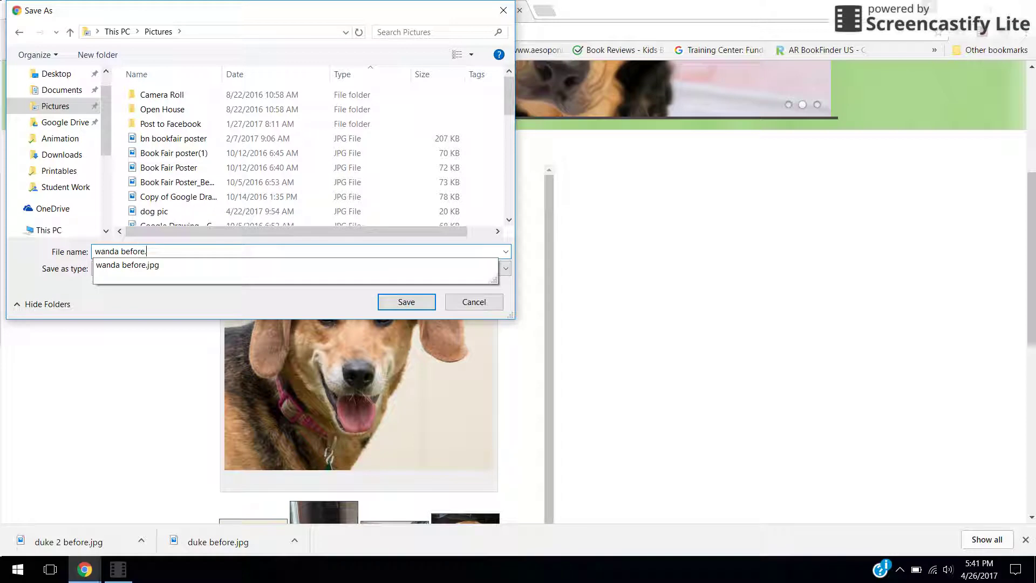
{"action": "type", "text": "jpg"}
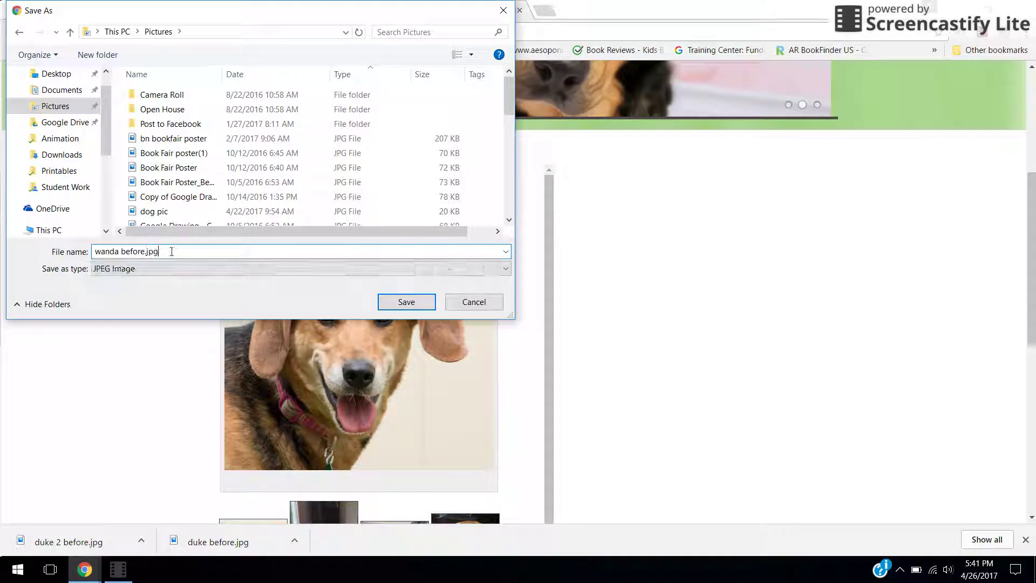
{"action": "left_click", "coordinate": [394, 308]}
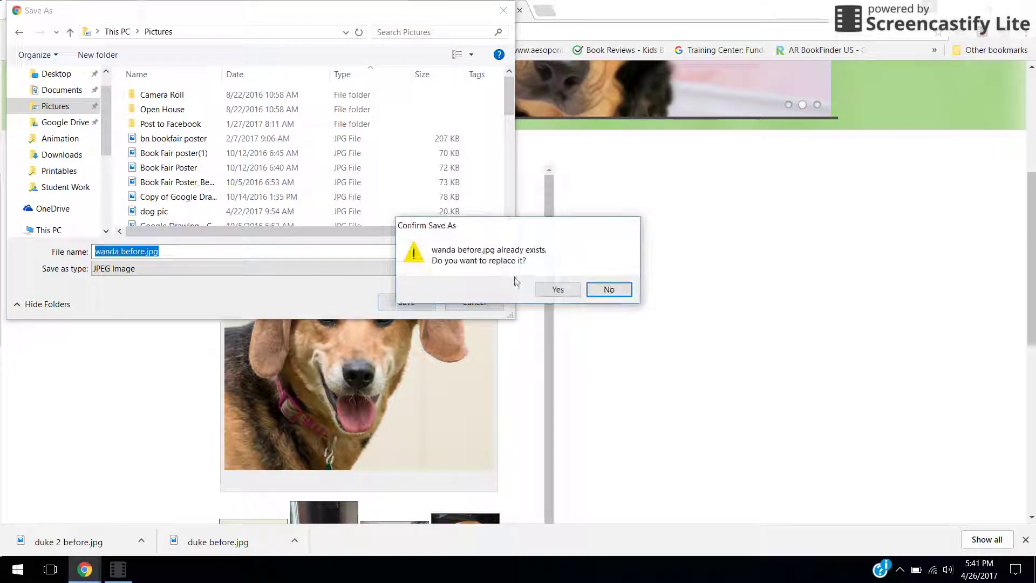
{"action": "left_click", "coordinate": [567, 293]}
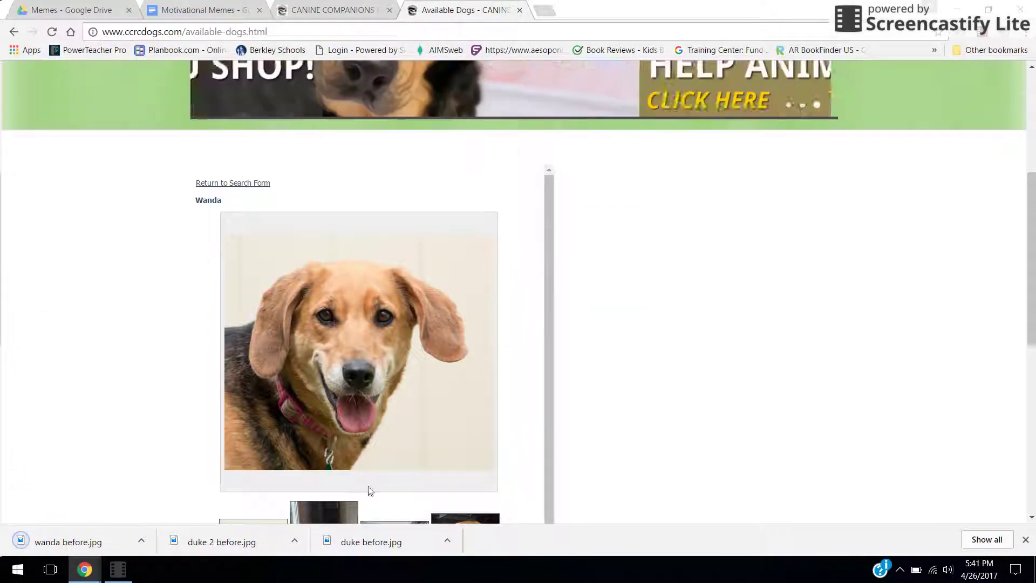
Switch to Word 2013 and create a blank document.
{"action": "left_click", "coordinate": [16, 572]}
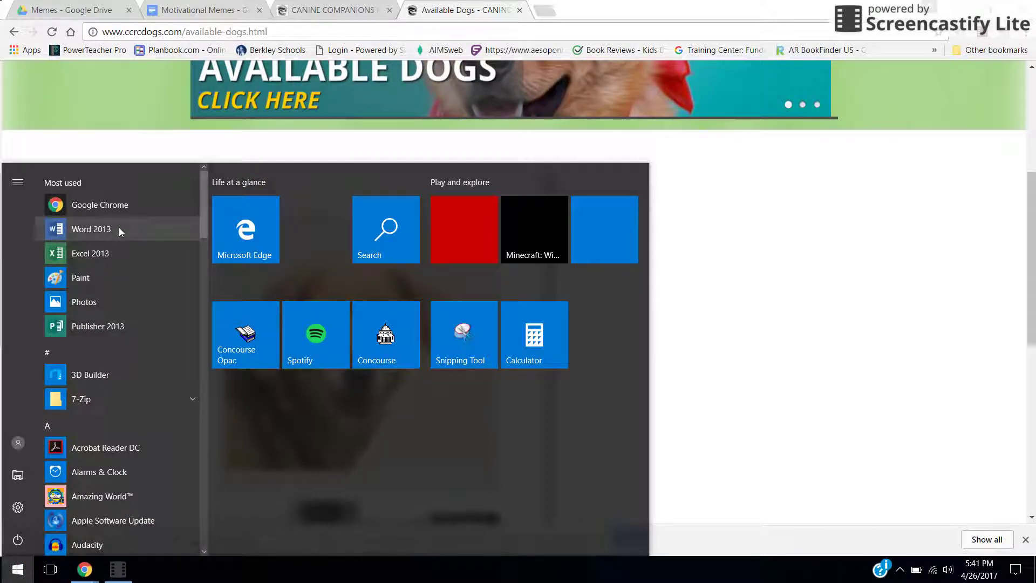
{"action": "type", "text": "wo"}
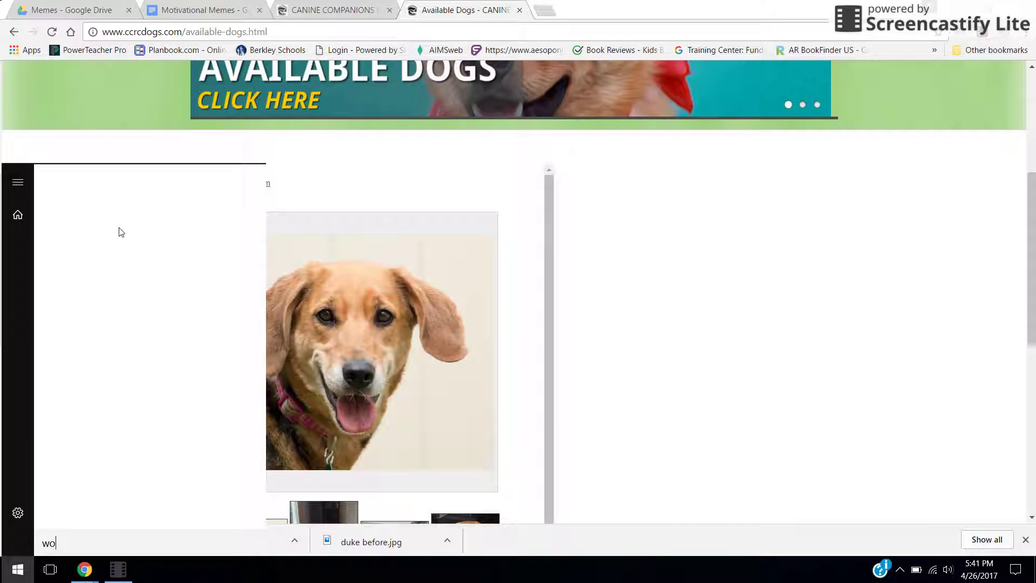
{"action": "type", "text": "rd"}
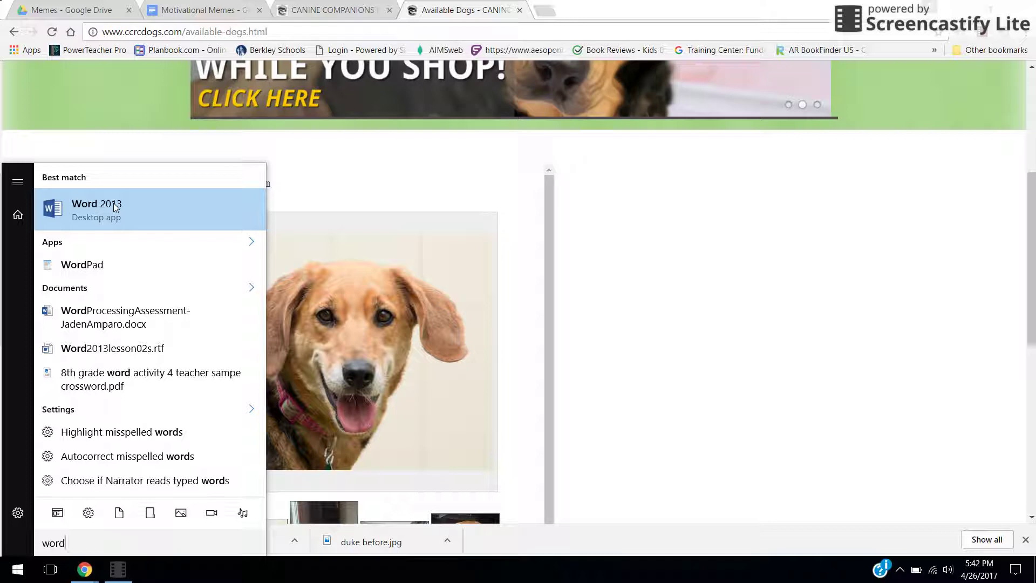
{"action": "left_click", "coordinate": [114, 218]}
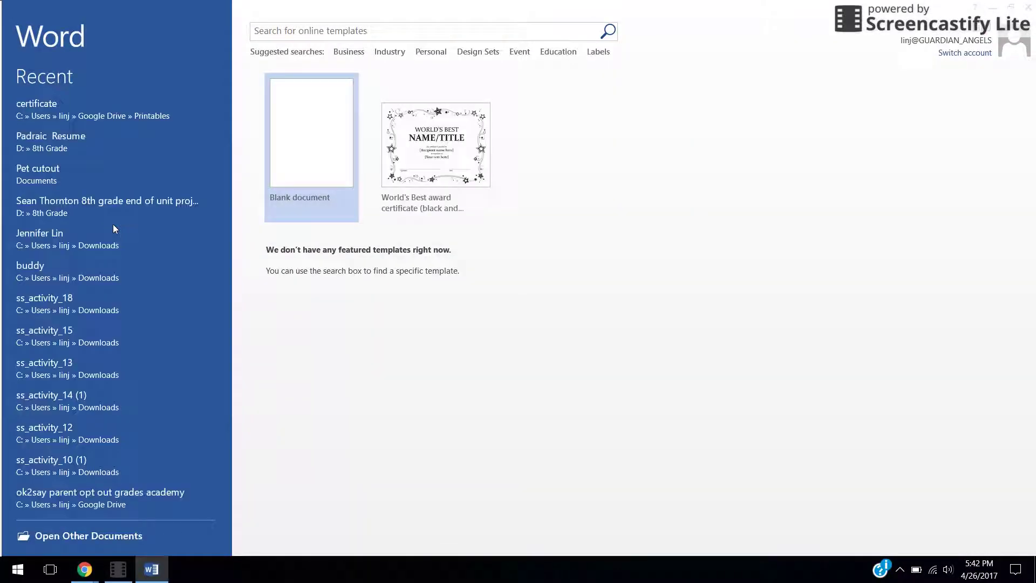
{"action": "left_click", "coordinate": [299, 173]}
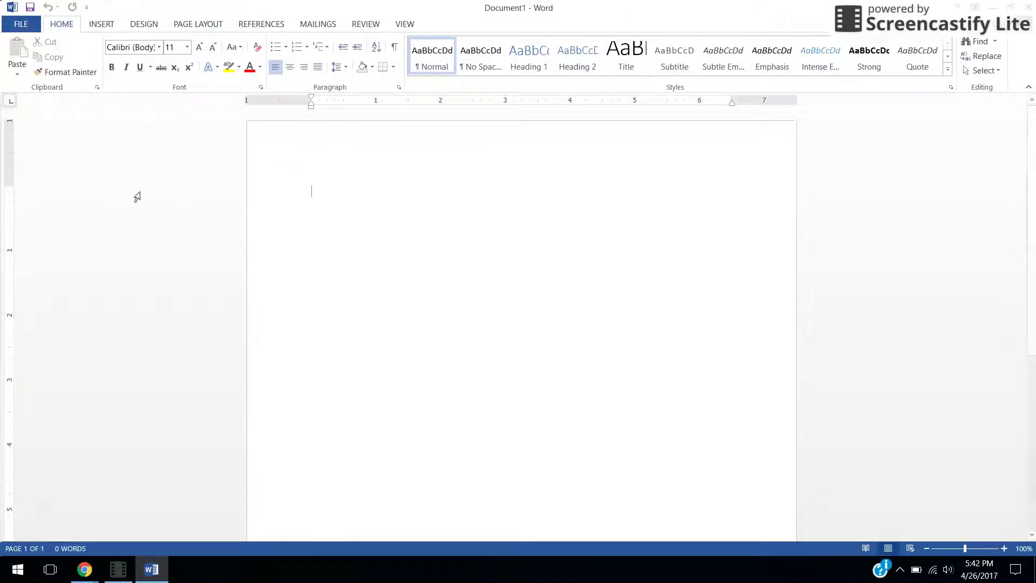
Insert the "wanda before" picture from the Pictures folder into the document.
{"action": "left_click", "coordinate": [102, 24]}
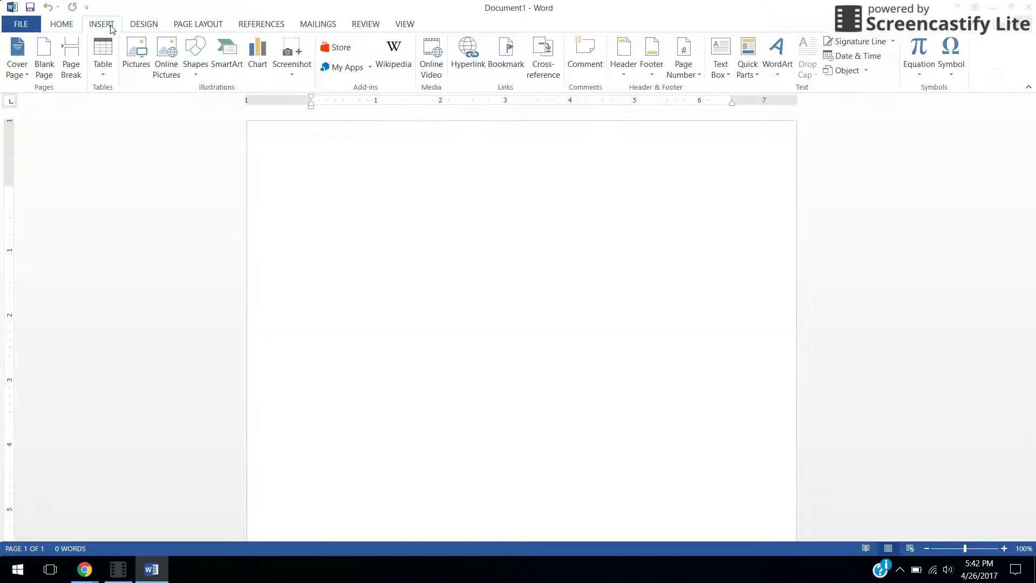
{"action": "left_click", "coordinate": [135, 56]}
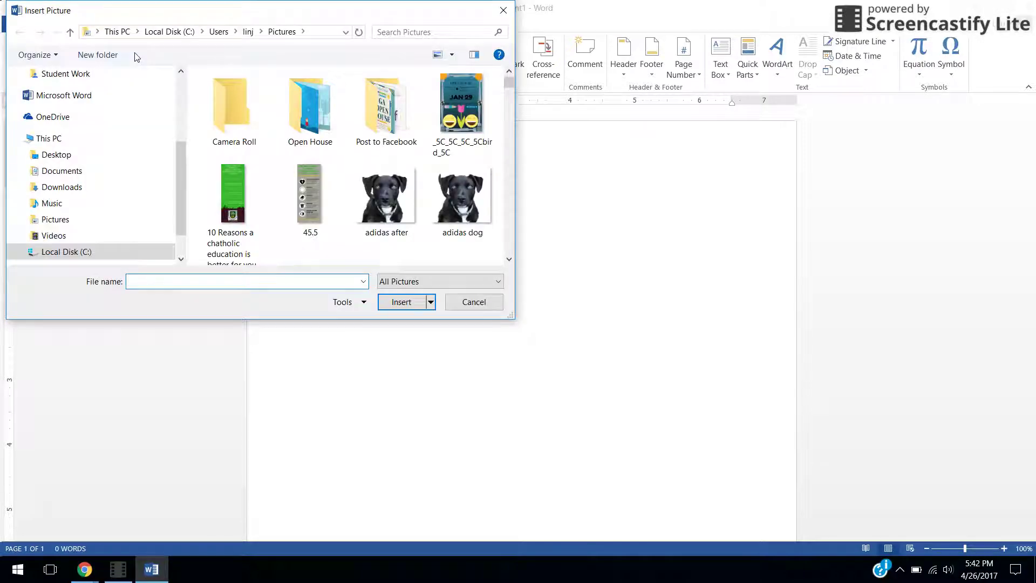
{"action": "scroll", "coordinate": [366, 157], "scroll_direction": "down", "scroll_amount": 5}
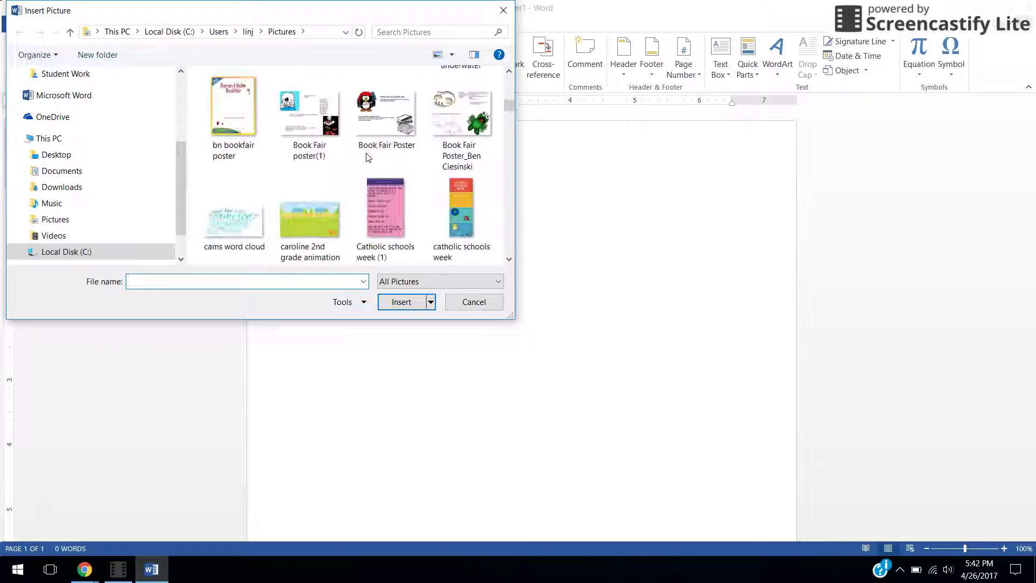
{"action": "scroll", "coordinate": [366, 157], "scroll_direction": "up", "scroll_amount": 1}
{"action": "scroll", "coordinate": [366, 157], "scroll_direction": "down", "scroll_amount": 5}
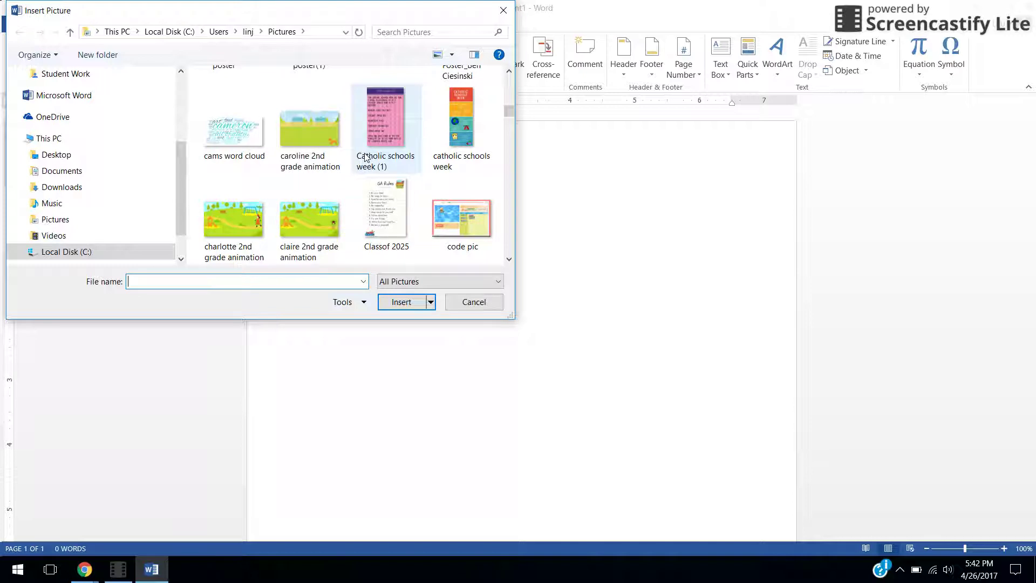
{"action": "scroll", "coordinate": [366, 157], "scroll_direction": "down", "scroll_amount": 8}
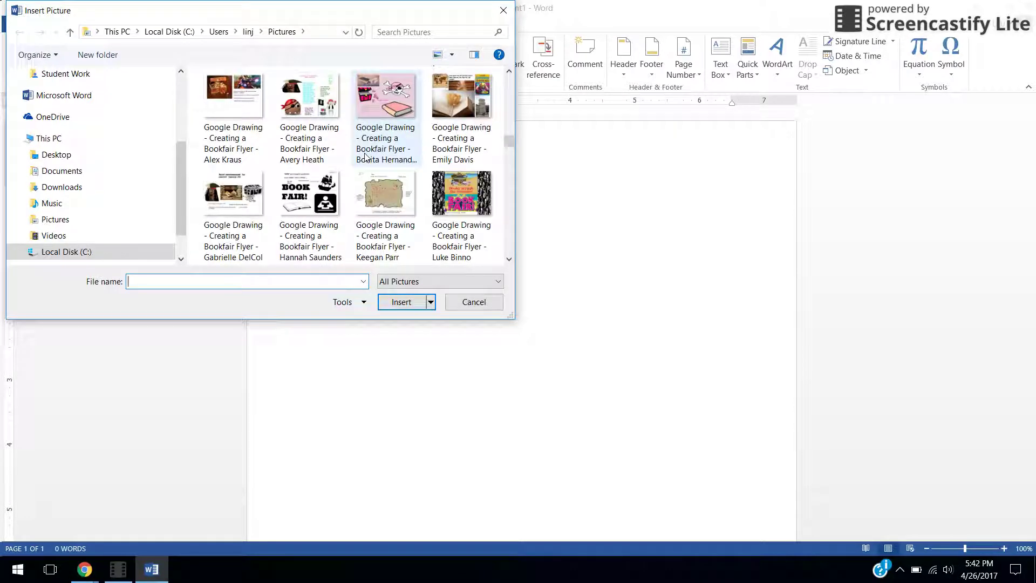
{"action": "scroll", "coordinate": [366, 157], "scroll_direction": "down", "scroll_amount": 10}
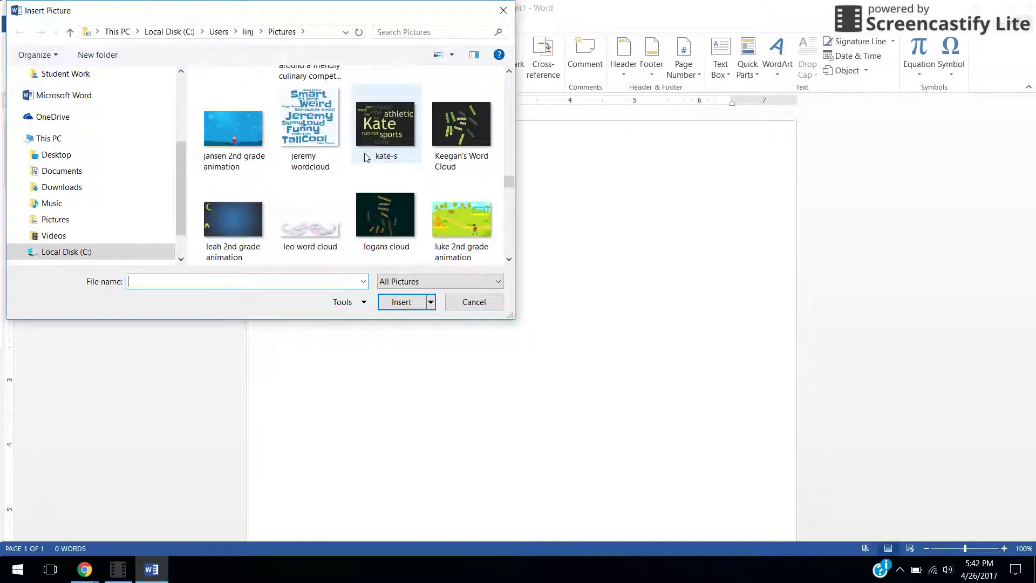
{"action": "scroll", "coordinate": [366, 157], "scroll_direction": "down", "scroll_amount": 4}
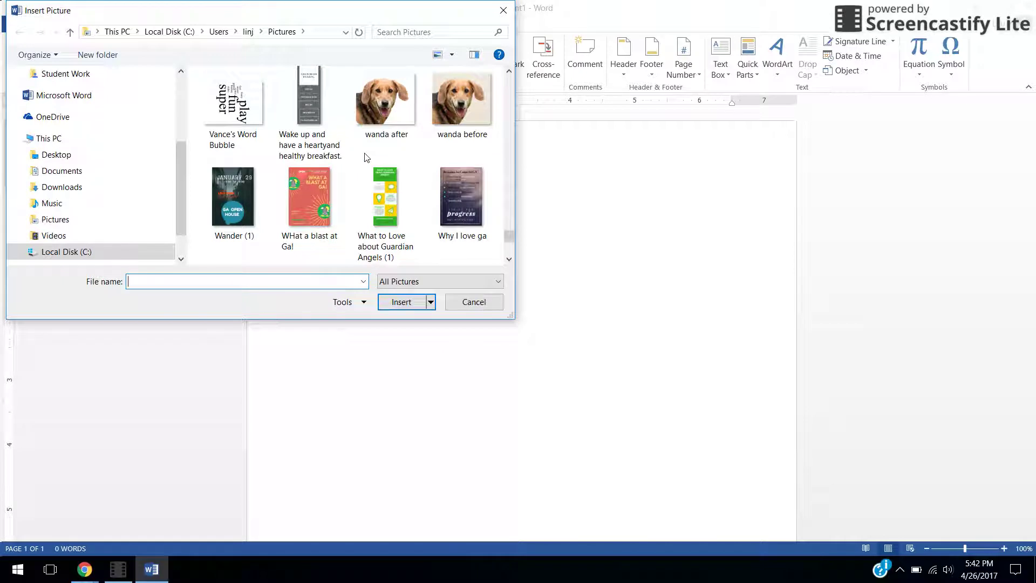
{"action": "left_click", "coordinate": [463, 121]}
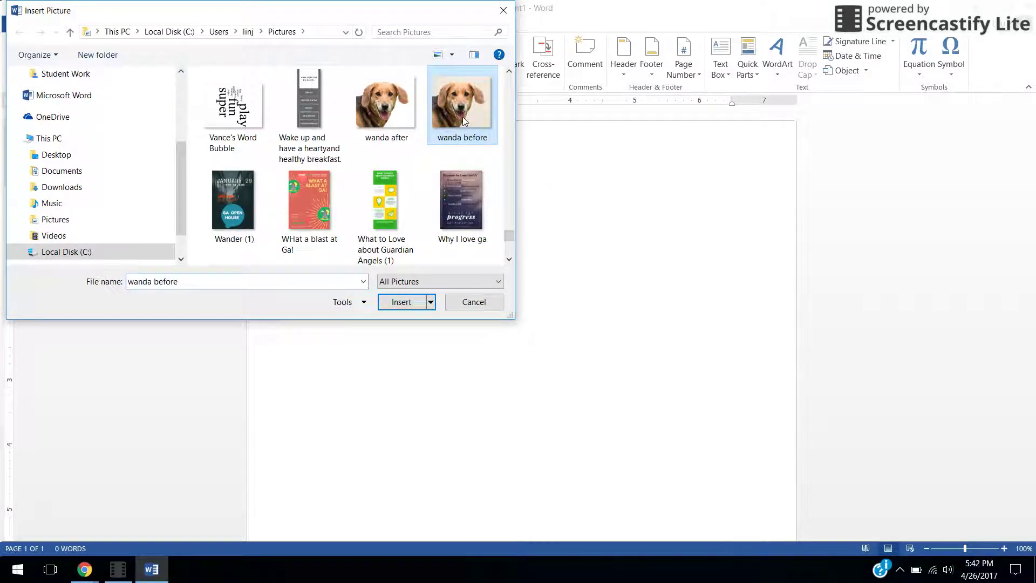
{"action": "left_click", "coordinate": [401, 303]}
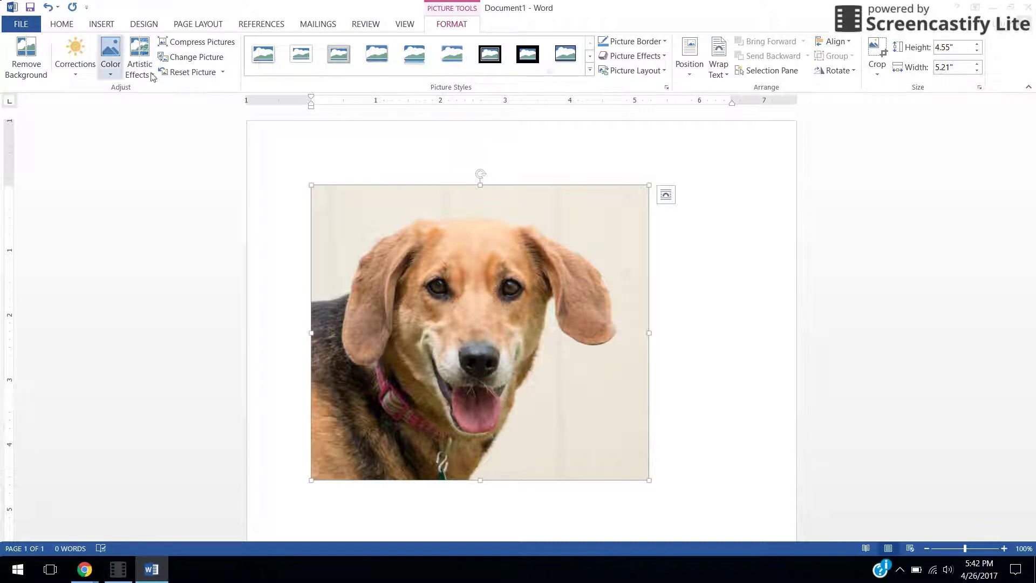
Start Remove Background on the dog picture and stretch the selection frame to take in the dog's whole body down to the picture's lower edge.
{"action": "left_click", "coordinate": [738, 179]}
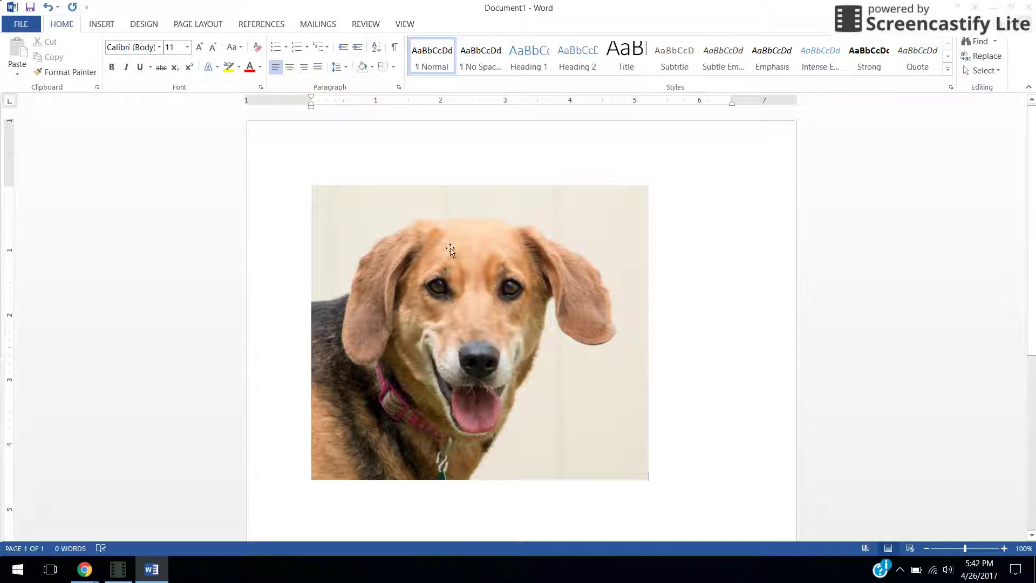
{"action": "left_click", "coordinate": [392, 216]}
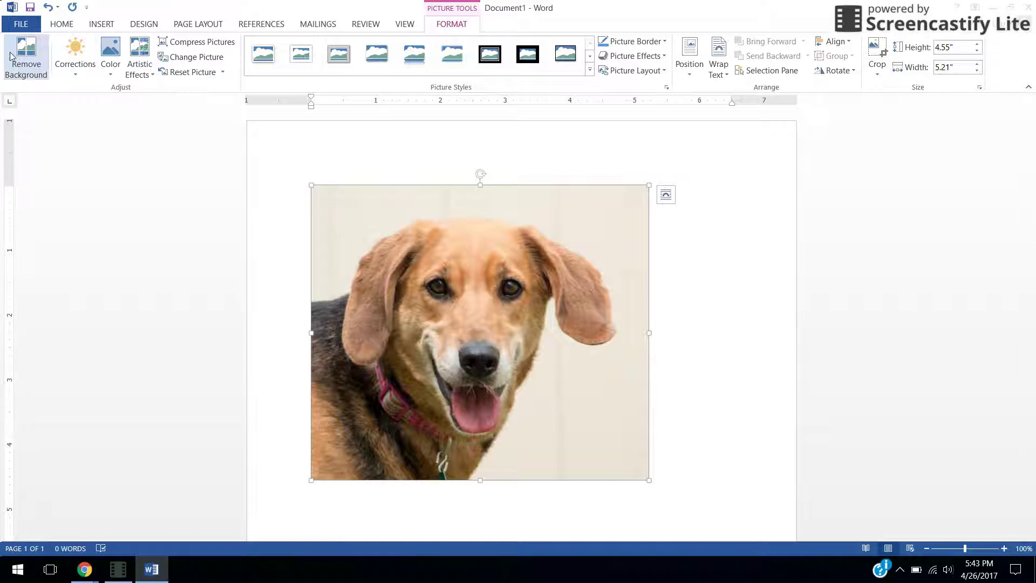
{"action": "left_click", "coordinate": [32, 65]}
{"action": "left_click", "coordinate": [19, 66]}
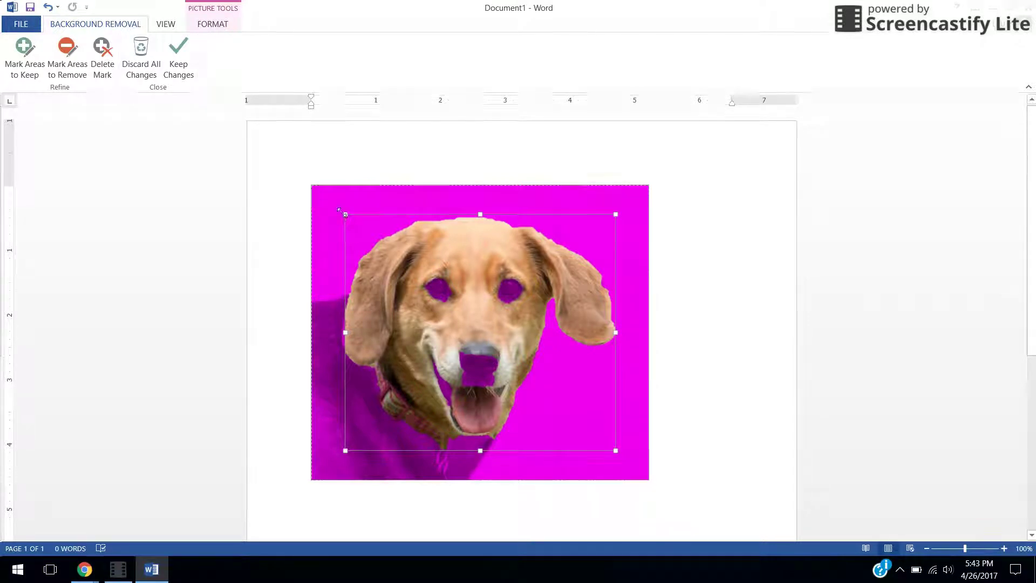
{"action": "left_click_drag", "start_coordinate": [343, 214], "coordinate": [308, 180]}
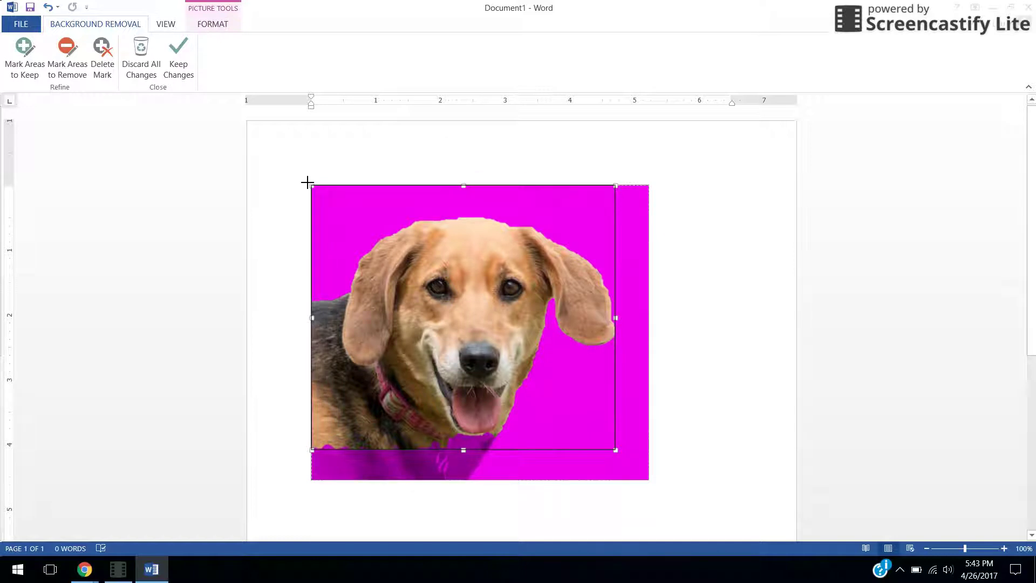
{"action": "left_click_drag", "start_coordinate": [616, 449], "coordinate": [623, 484]}
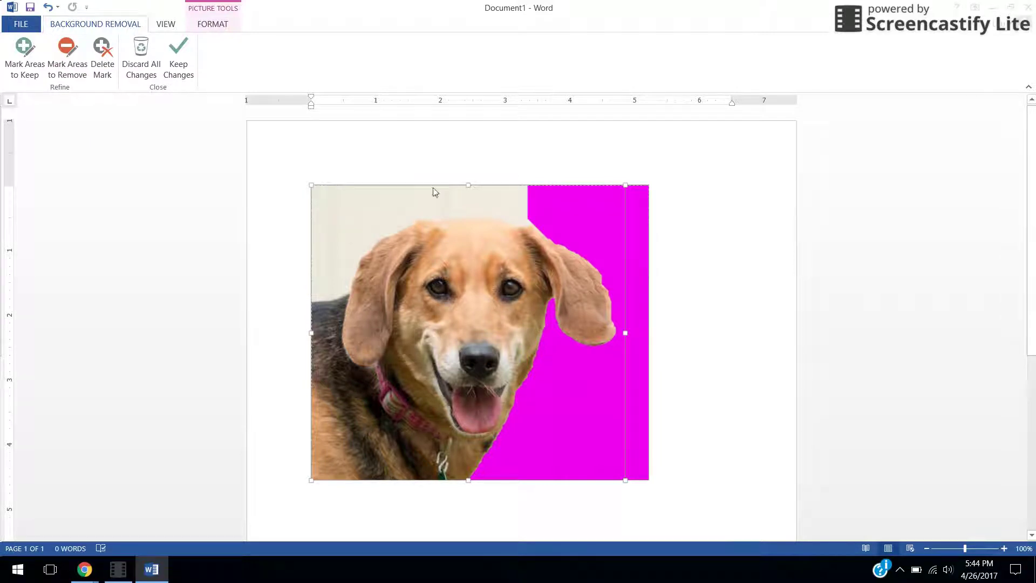
Mark the leftover wall area above and beside the dog's head for removal from the picture.
{"action": "left_click", "coordinate": [72, 64]}
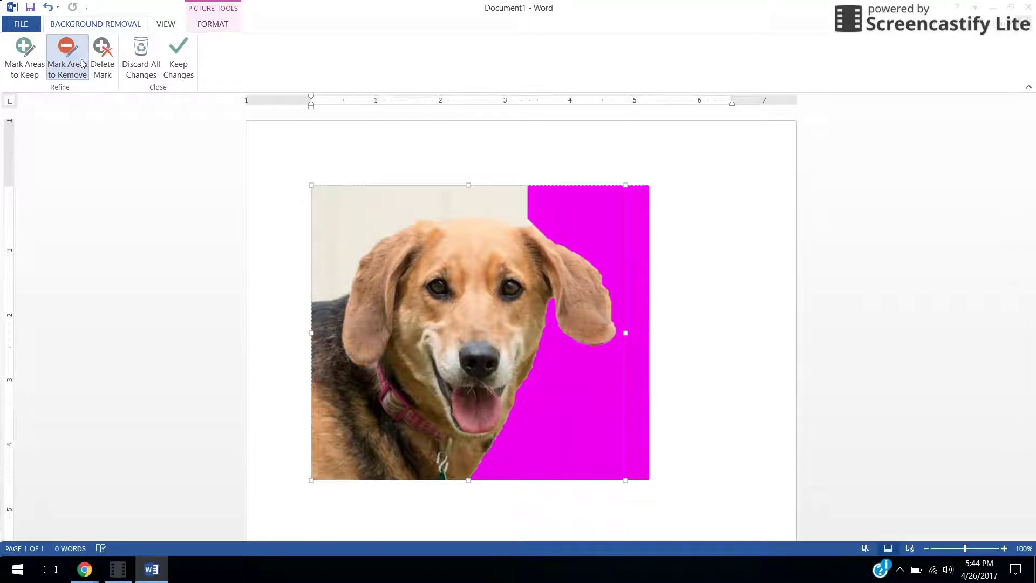
{"action": "left_click", "coordinate": [337, 217]}
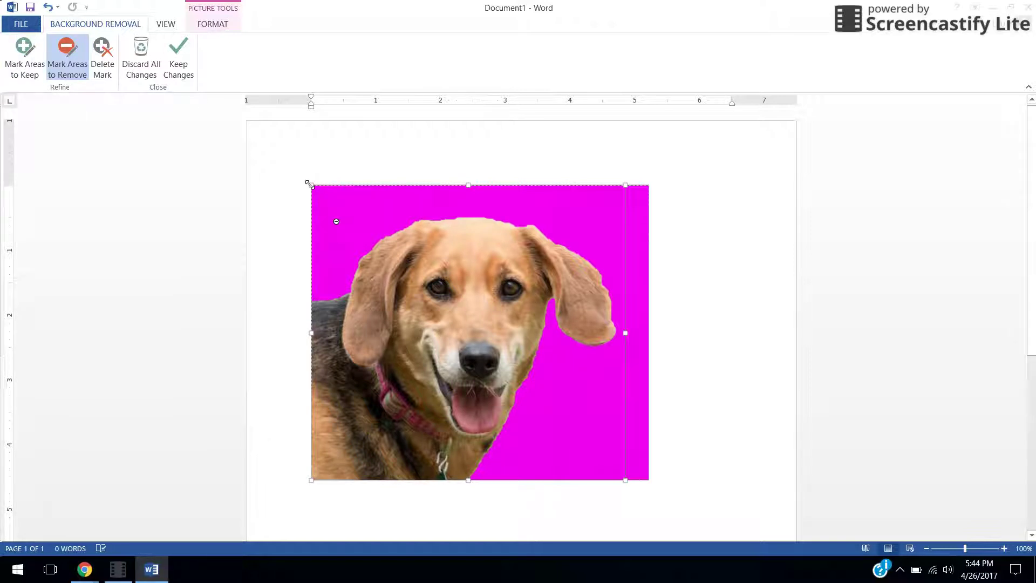
{"action": "left_click_drag", "start_coordinate": [309, 184], "coordinate": [330, 236]}
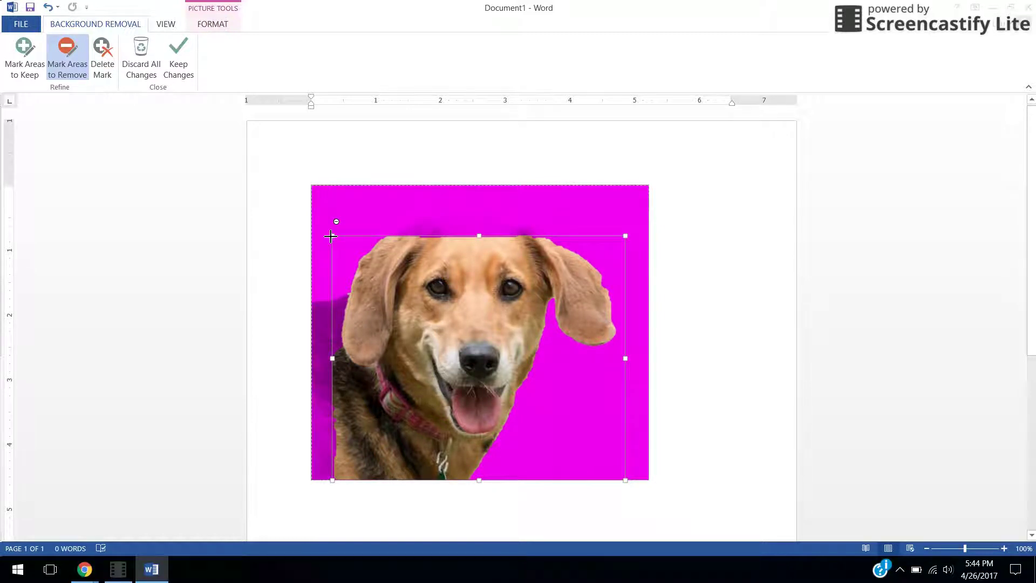
{"action": "left_click_drag", "start_coordinate": [331, 232], "coordinate": [329, 215]}
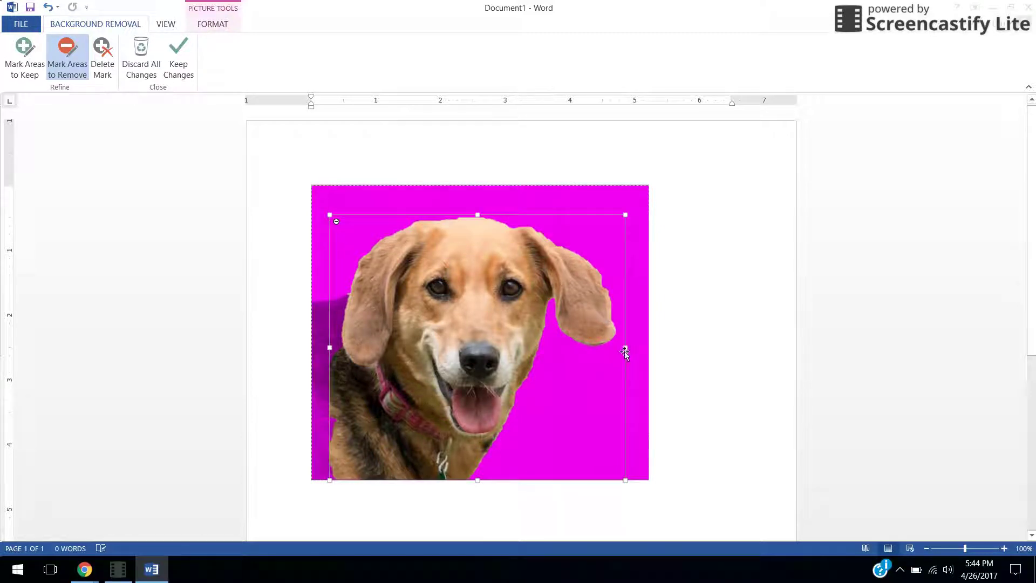
{"action": "left_click", "coordinate": [23, 53]}
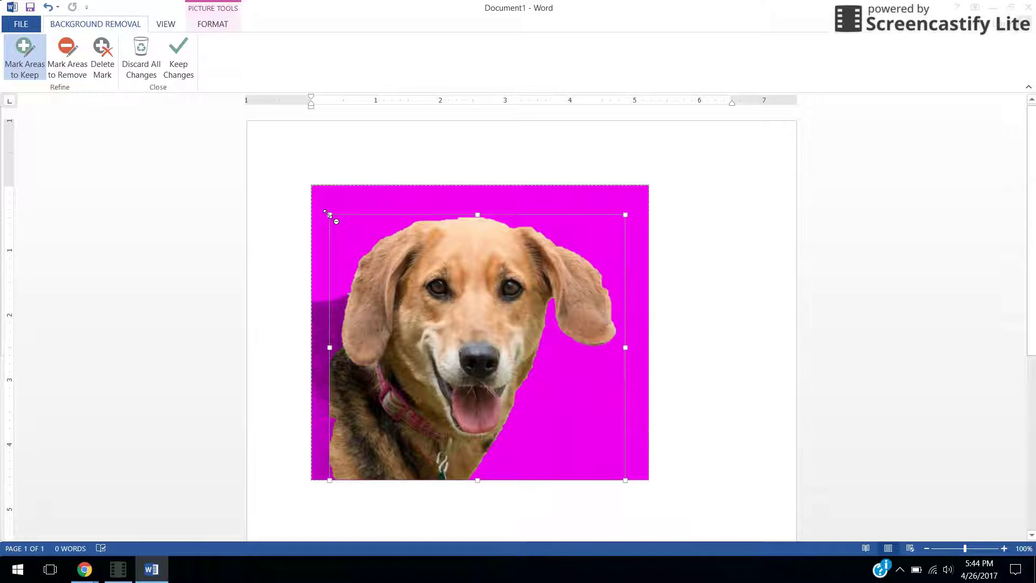
{"action": "left_click_drag", "start_coordinate": [328, 214], "coordinate": [307, 182]}
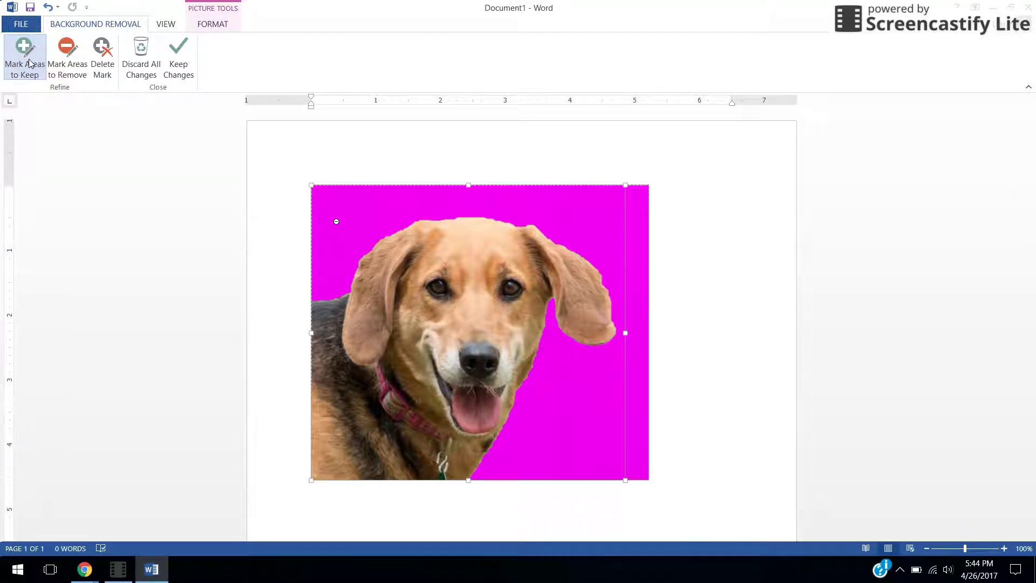
Keep the background removal changes and save the dog cutout in the Pictures folder as wanda after.png in Portable Network Graphics format.
{"action": "left_click", "coordinate": [184, 79]}
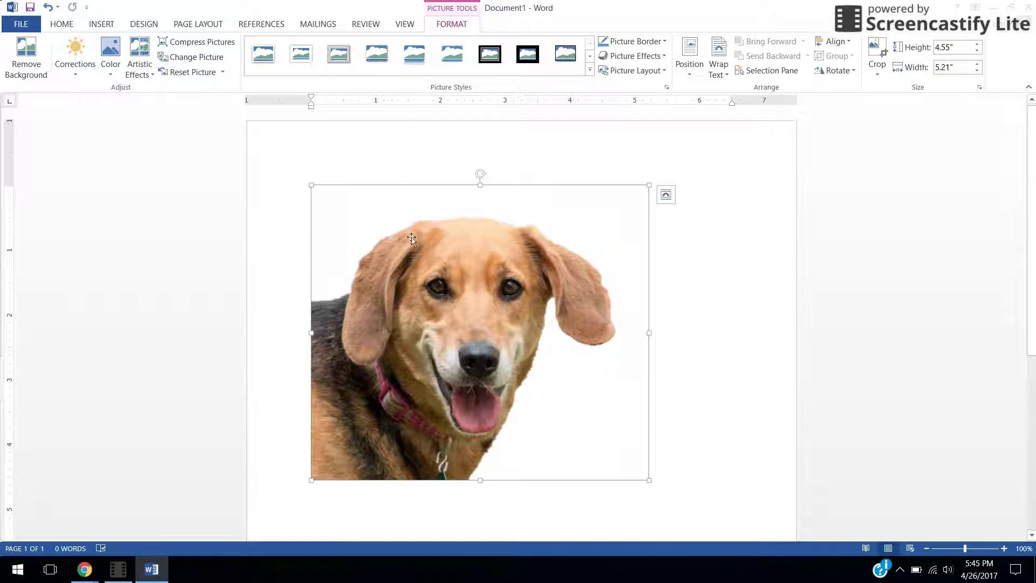
{"action": "right_click", "coordinate": [487, 257]}
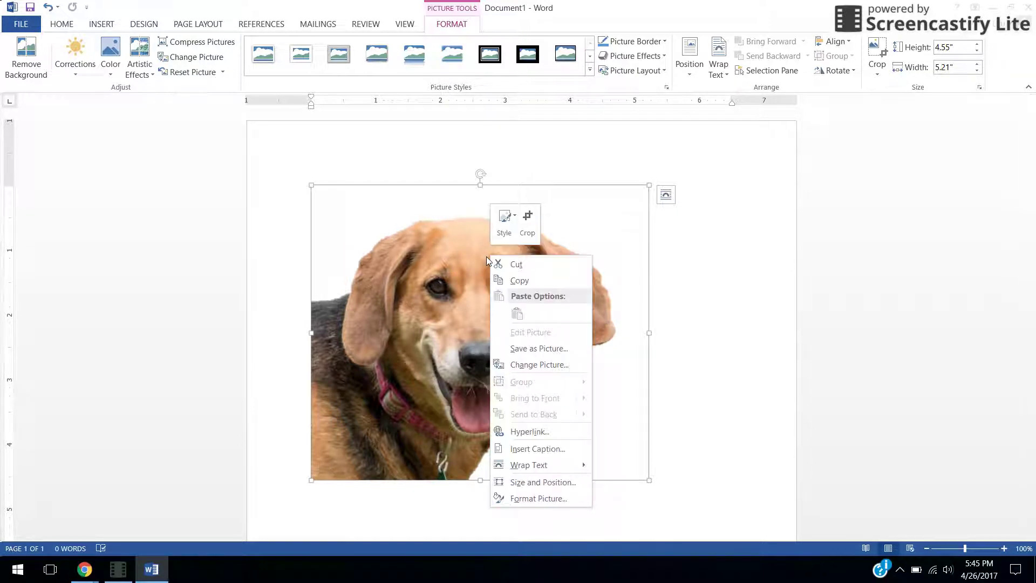
{"action": "left_click", "coordinate": [522, 350]}
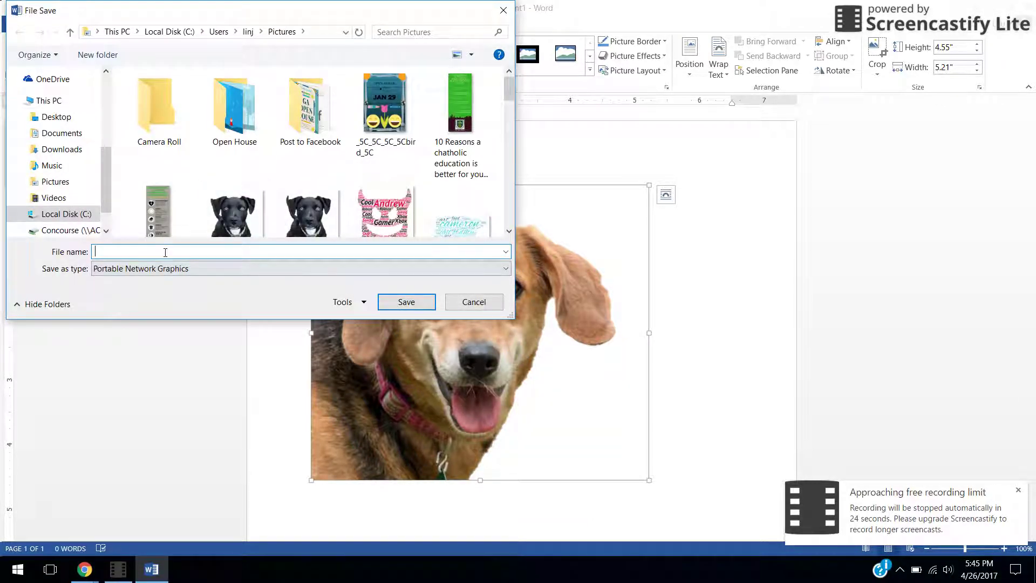
{"action": "type", "text": "wanda a"}
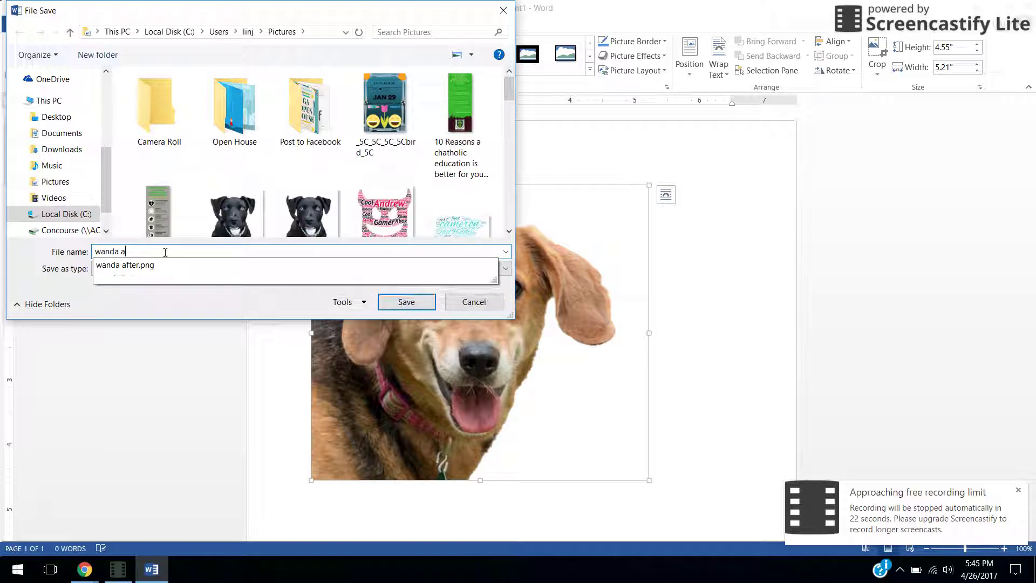
{"action": "type", "text": "fter.png"}
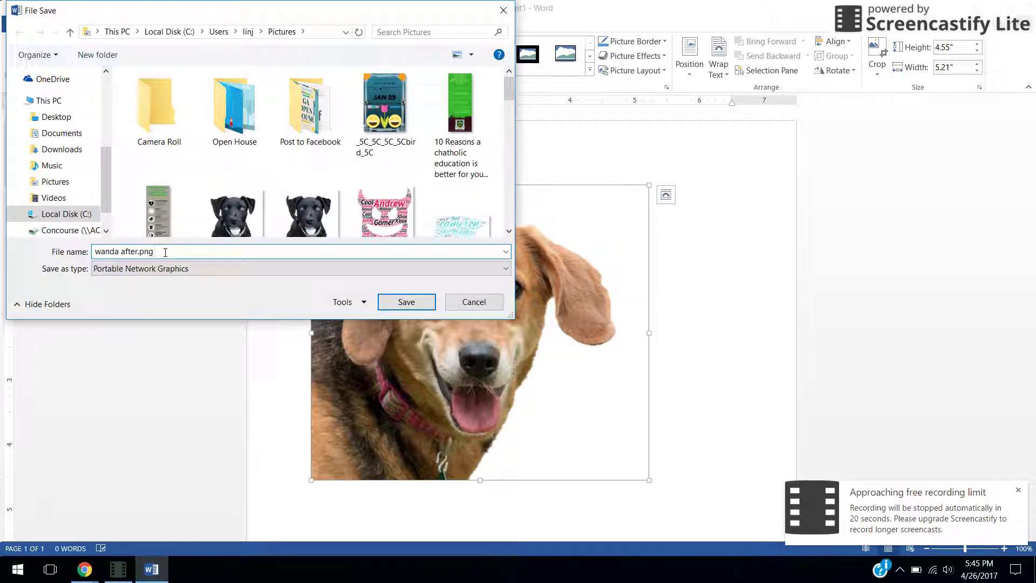
{"action": "left_click", "coordinate": [401, 303]}
{"action": "left_click", "coordinate": [556, 286]}
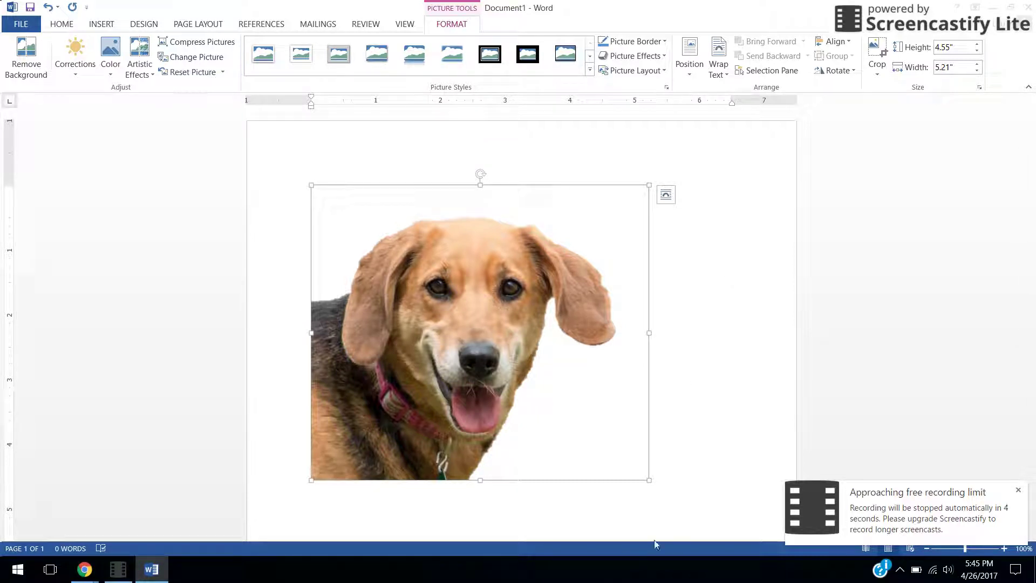
{"action": "left_click", "coordinate": [842, 523]}
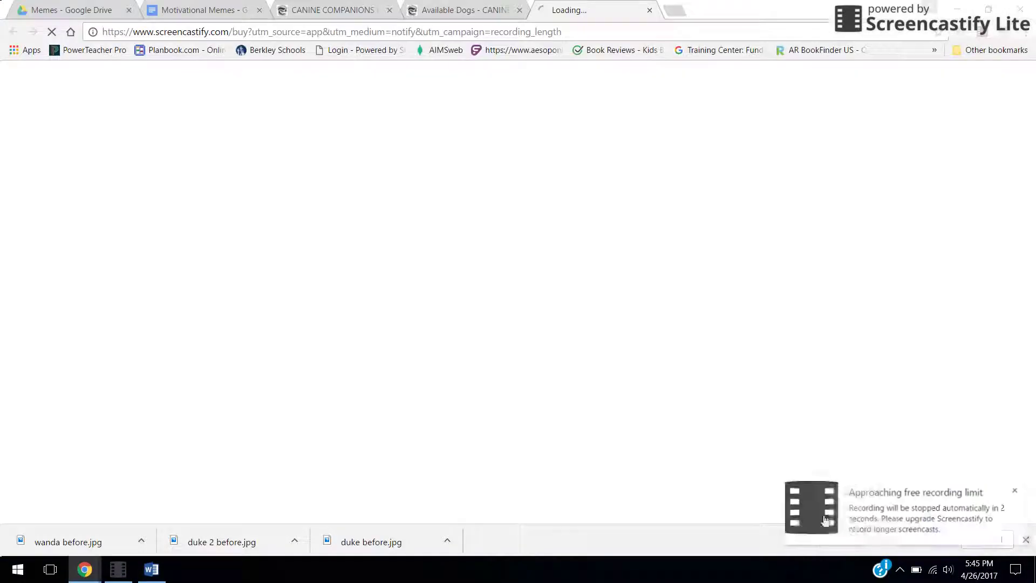